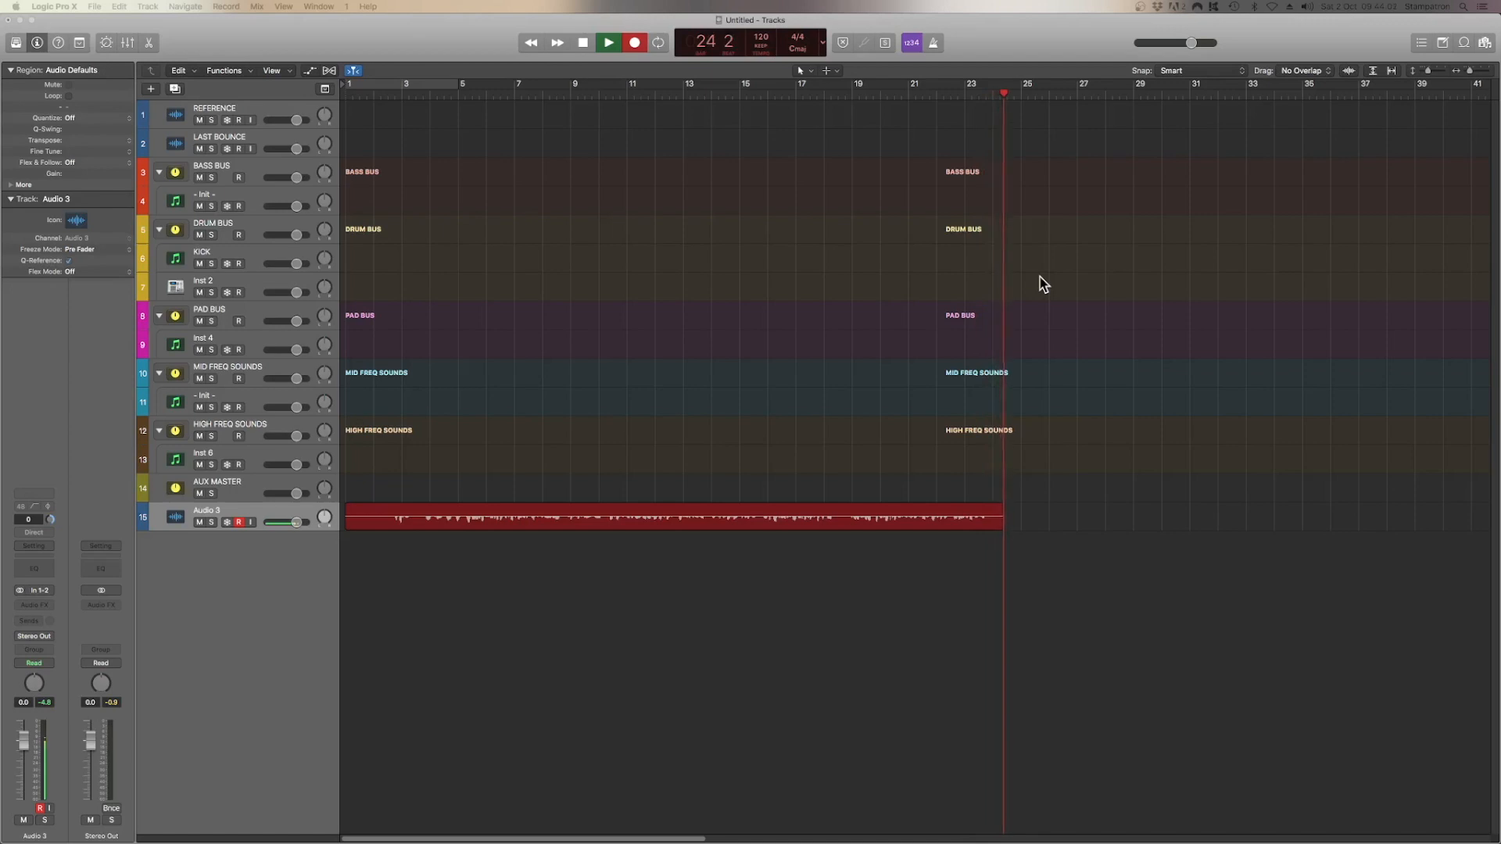
{"action": "left_click", "coordinate": [95, 6]}
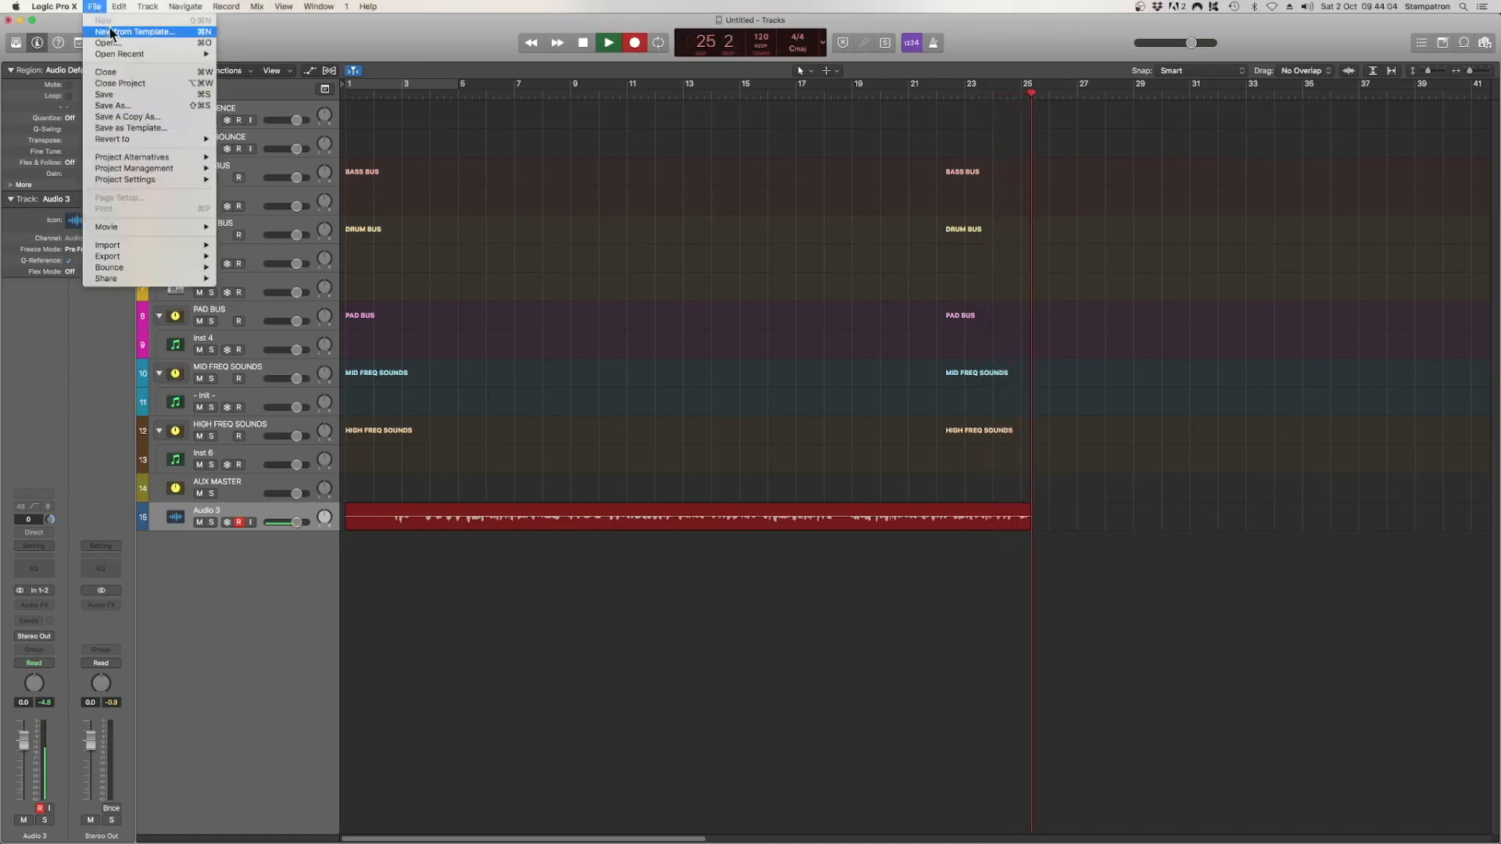
{"action": "left_click", "coordinate": [135, 31]}
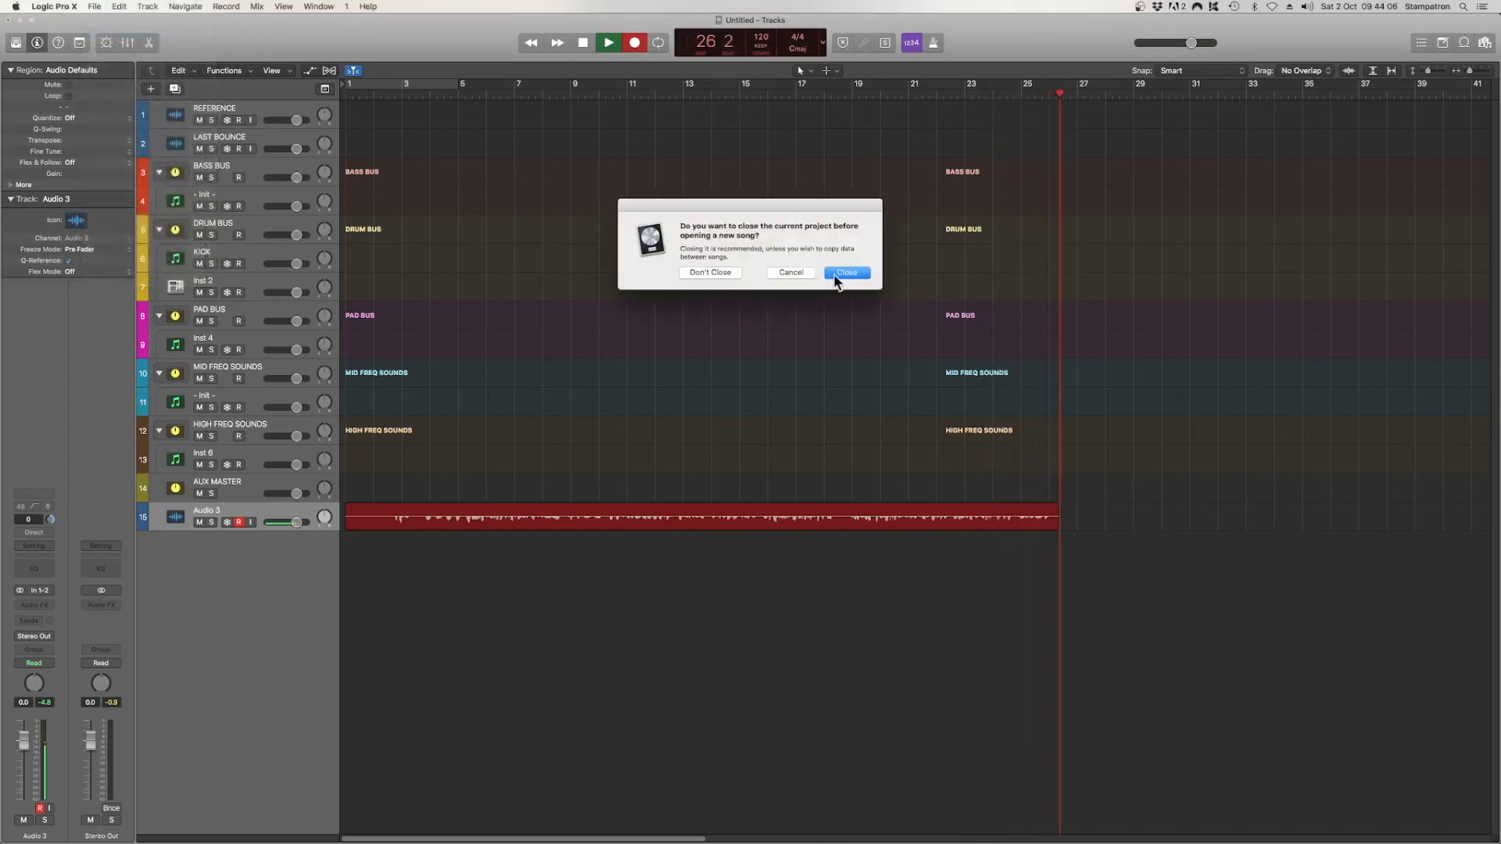
{"action": "left_click", "coordinate": [791, 273]}
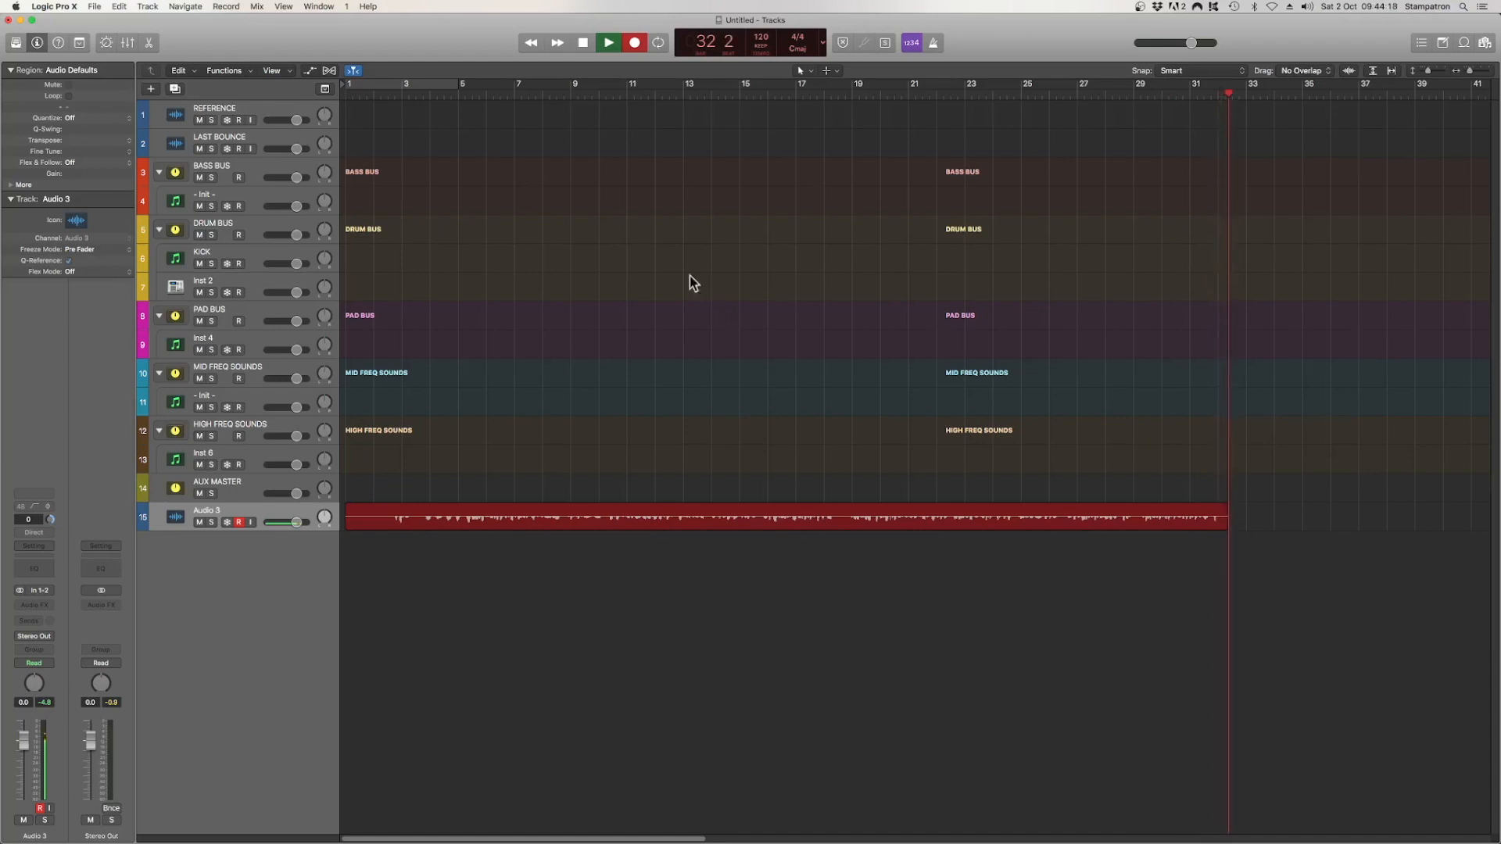
Step: Duplicate the LAST BOUNCE audio track directly below the original
{"action": "left_click", "coordinate": [268, 114]}
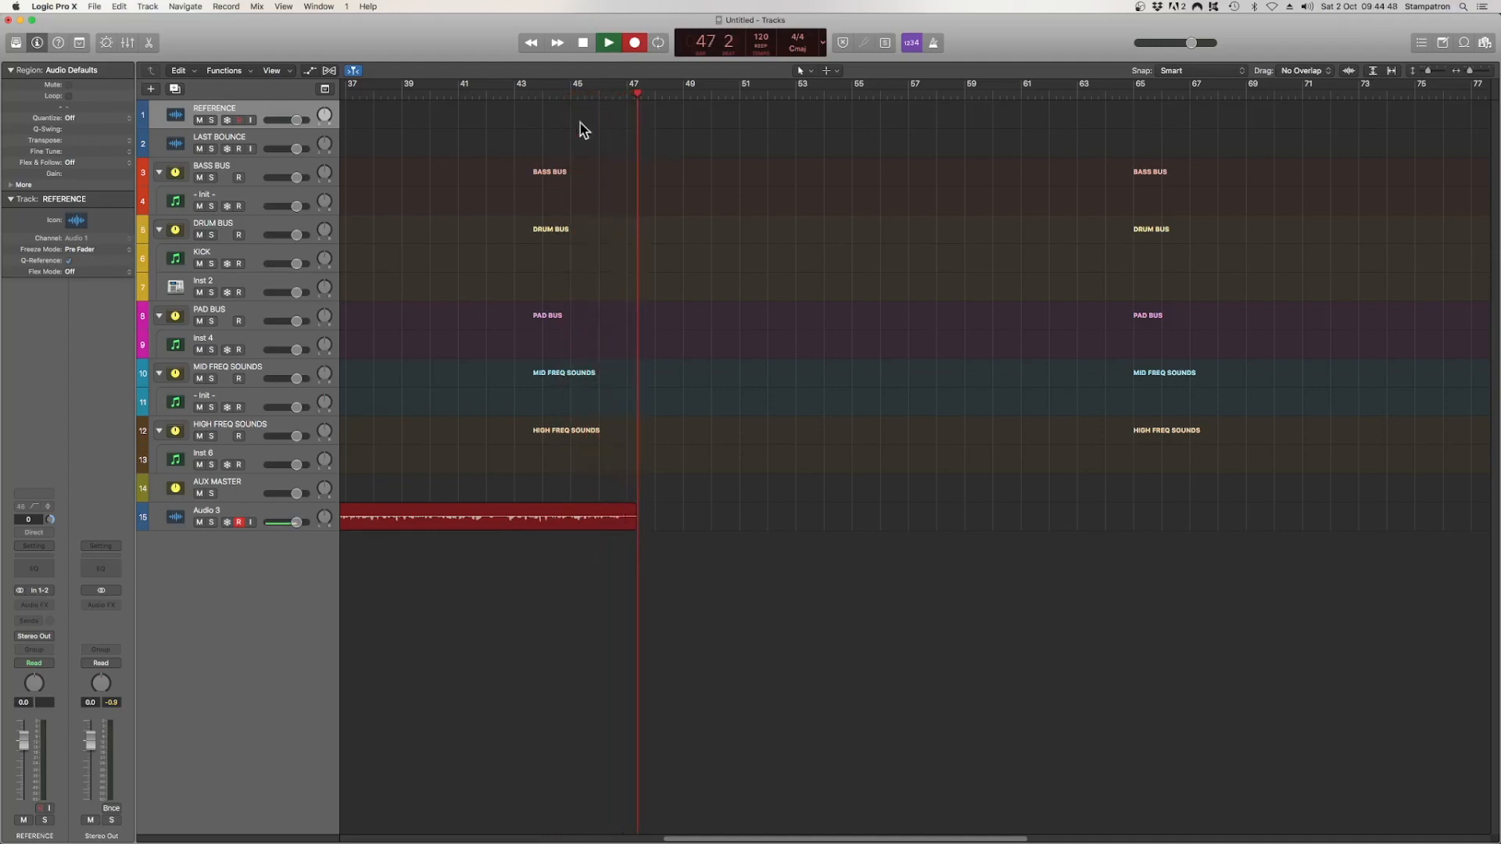
{"action": "left_click", "coordinate": [243, 144]}
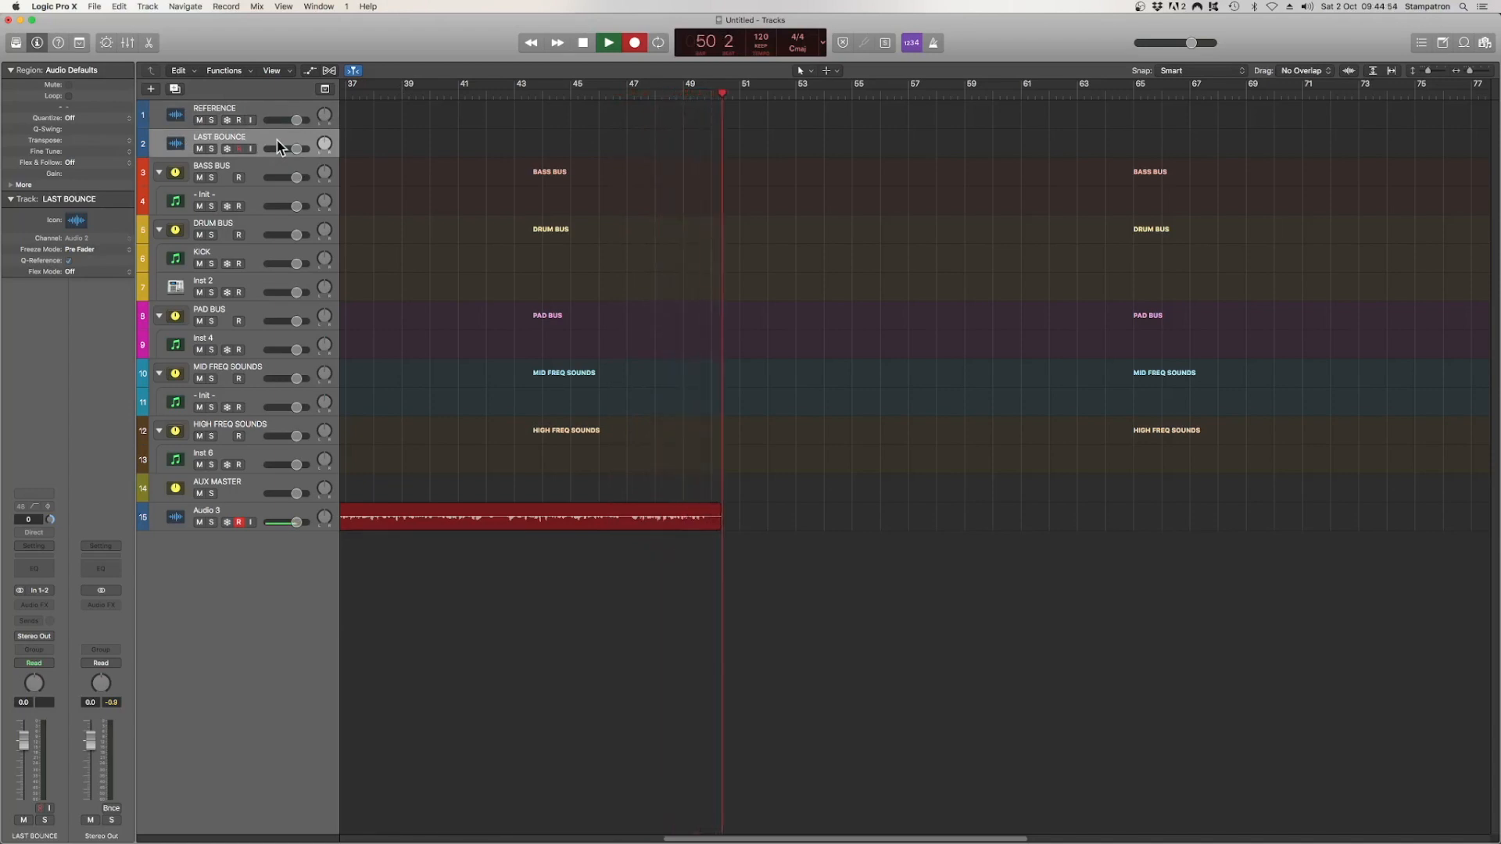
{"action": "left_click", "coordinate": [179, 71]}
{"action": "left_click", "coordinate": [202, 38]}
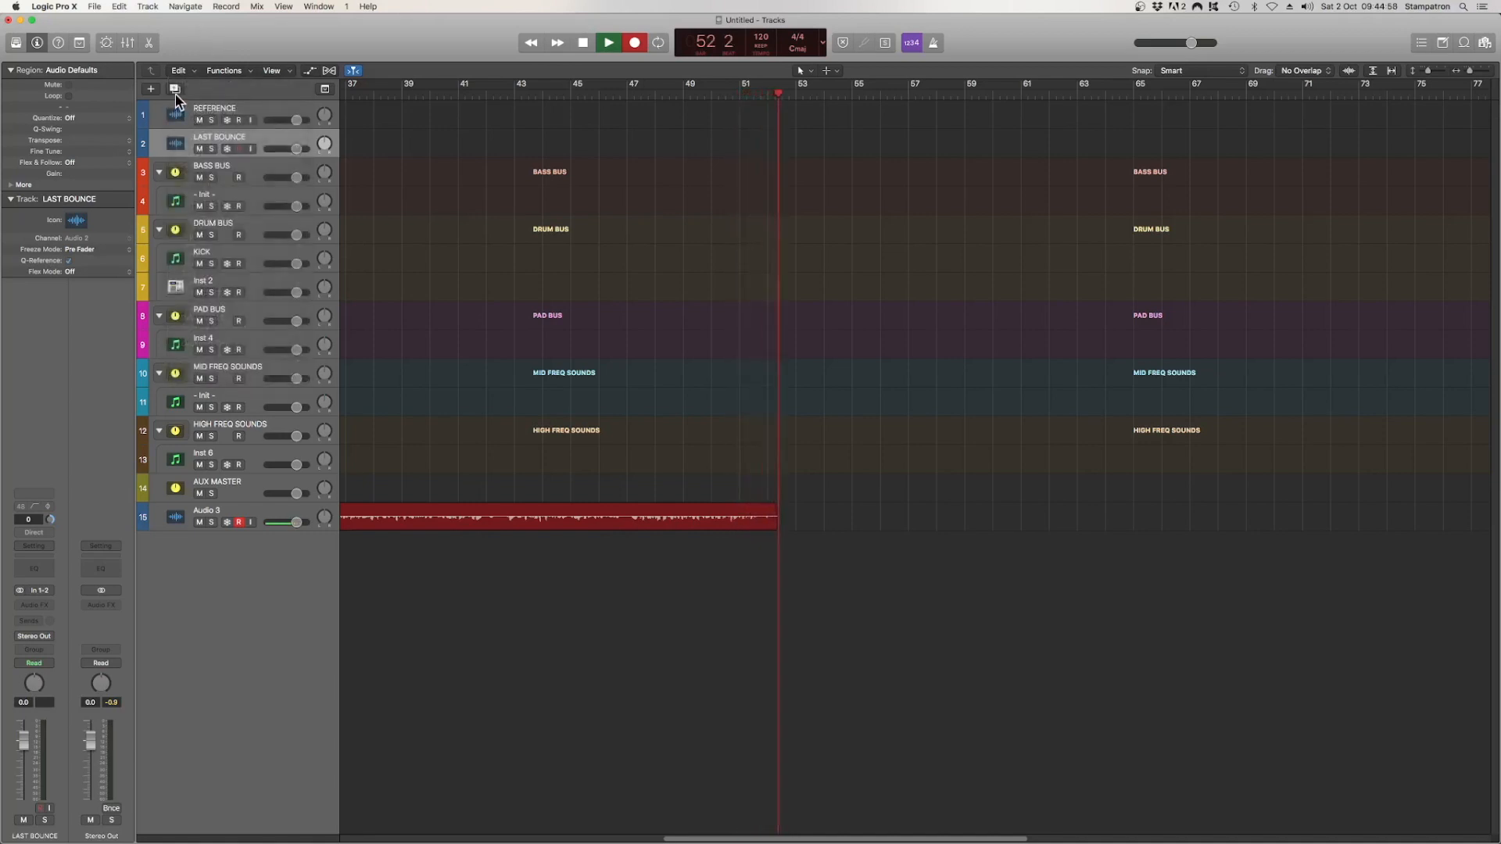
{"action": "left_click", "coordinate": [175, 89]}
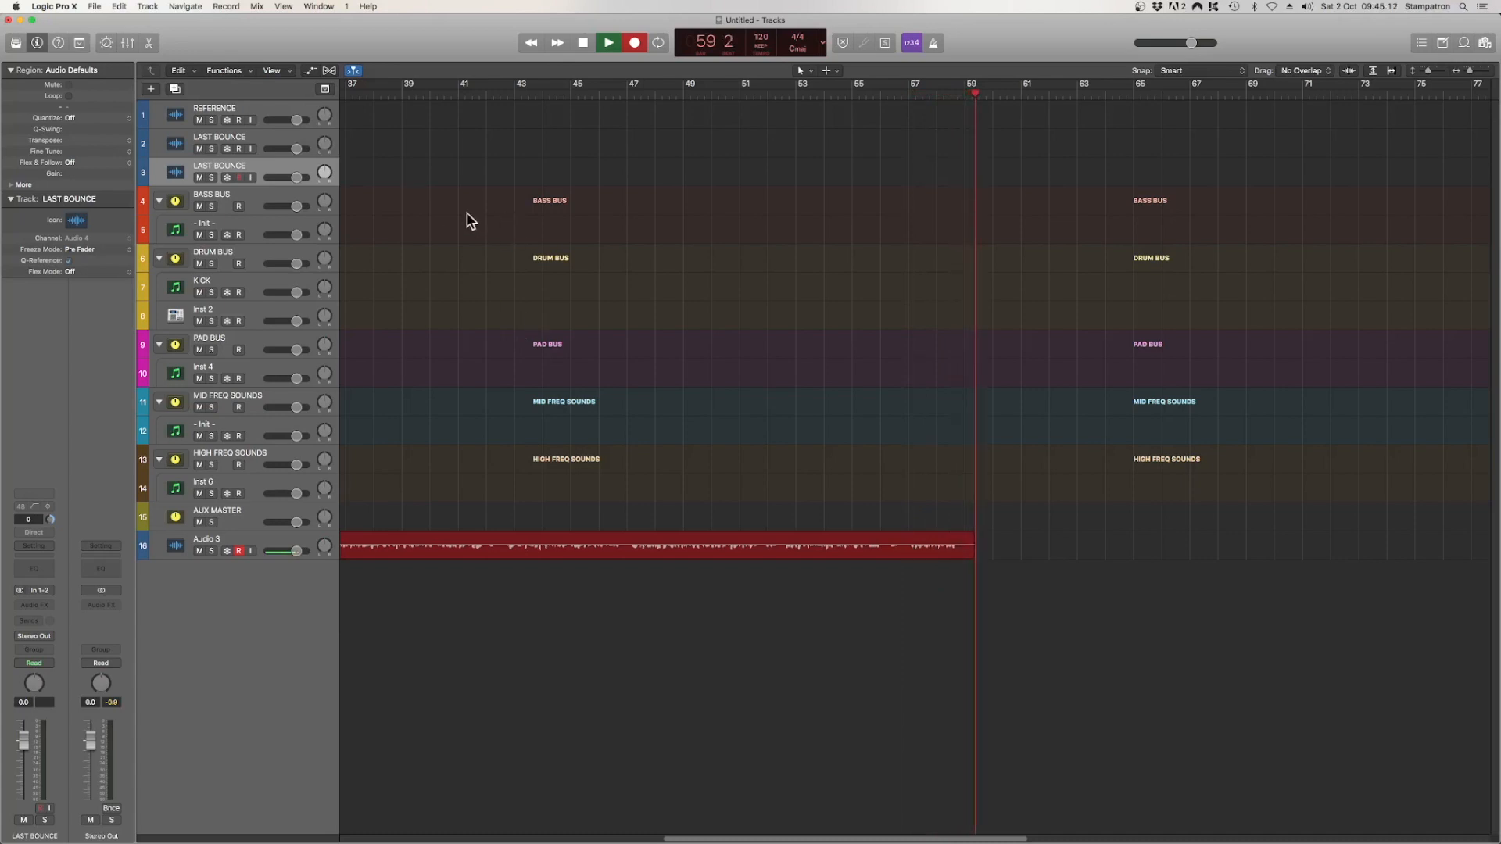
Step: Duplicate the - Init - instrument track inside the BASS BUS stack
{"action": "left_click", "coordinate": [249, 198]}
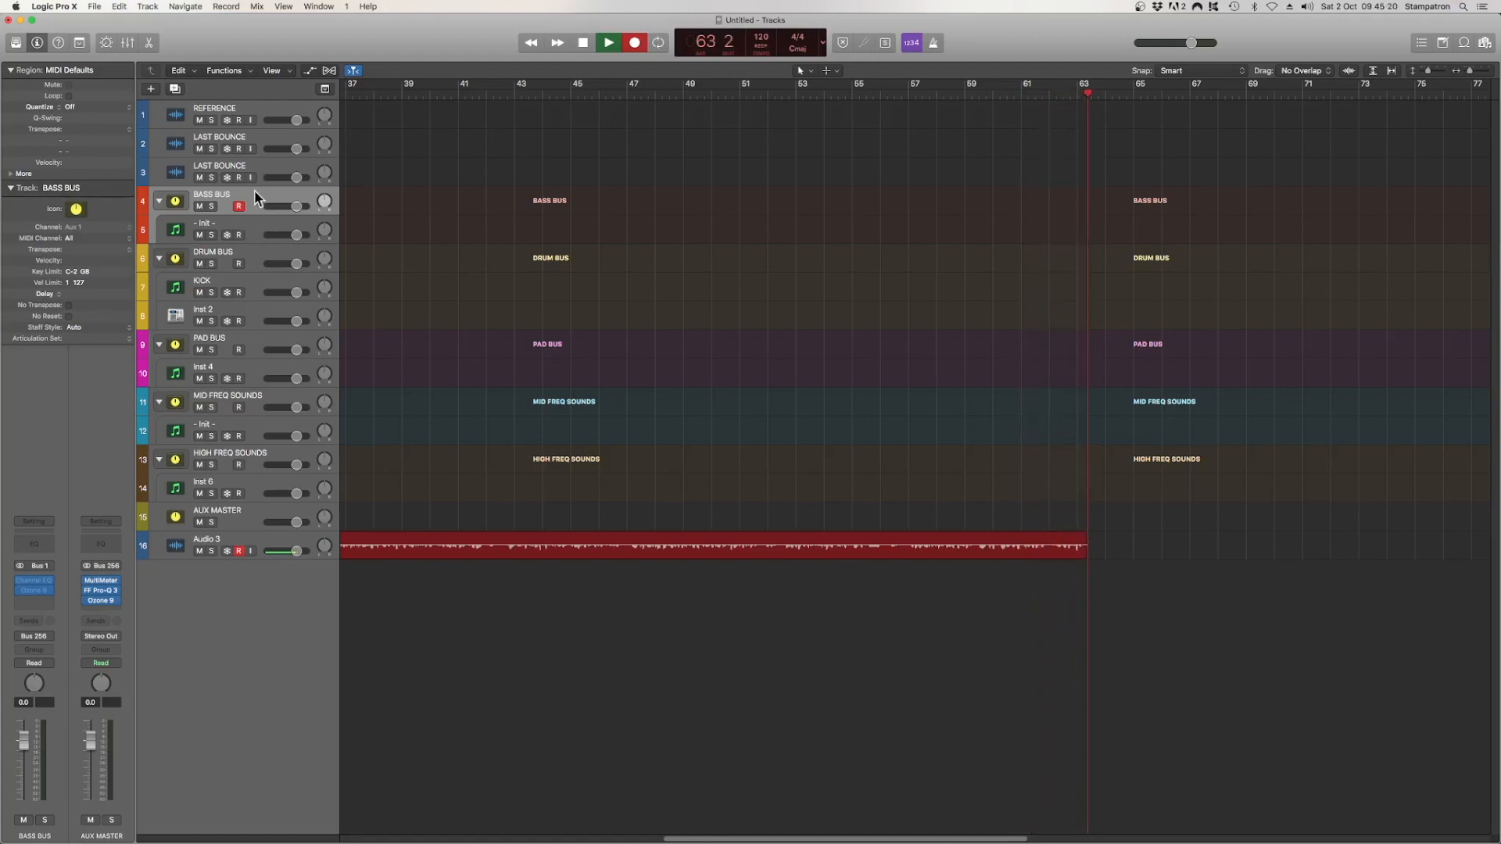
{"action": "left_click", "coordinate": [214, 219]}
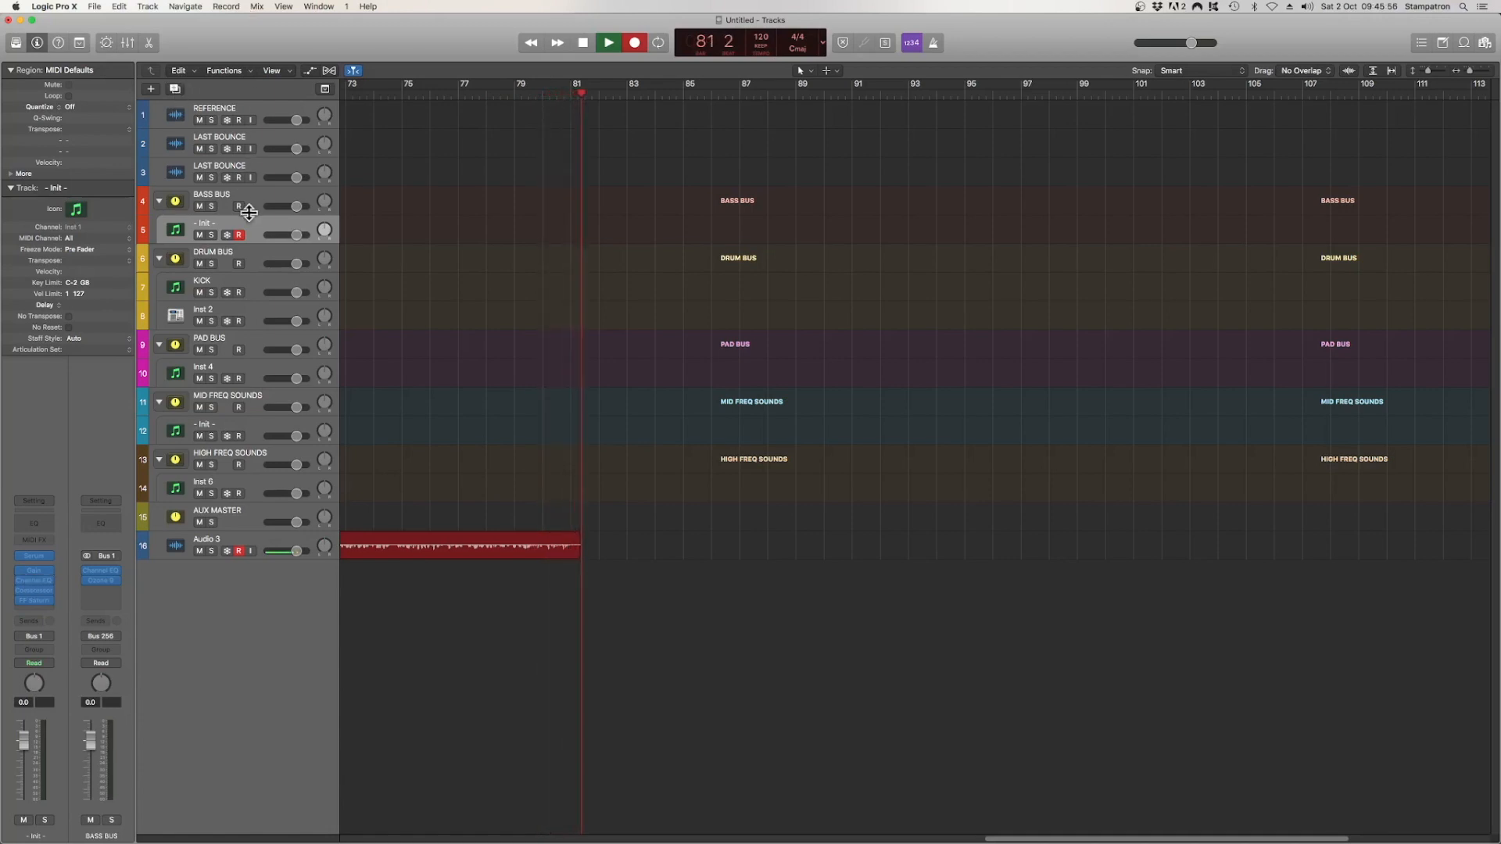
{"action": "left_click", "coordinate": [172, 90]}
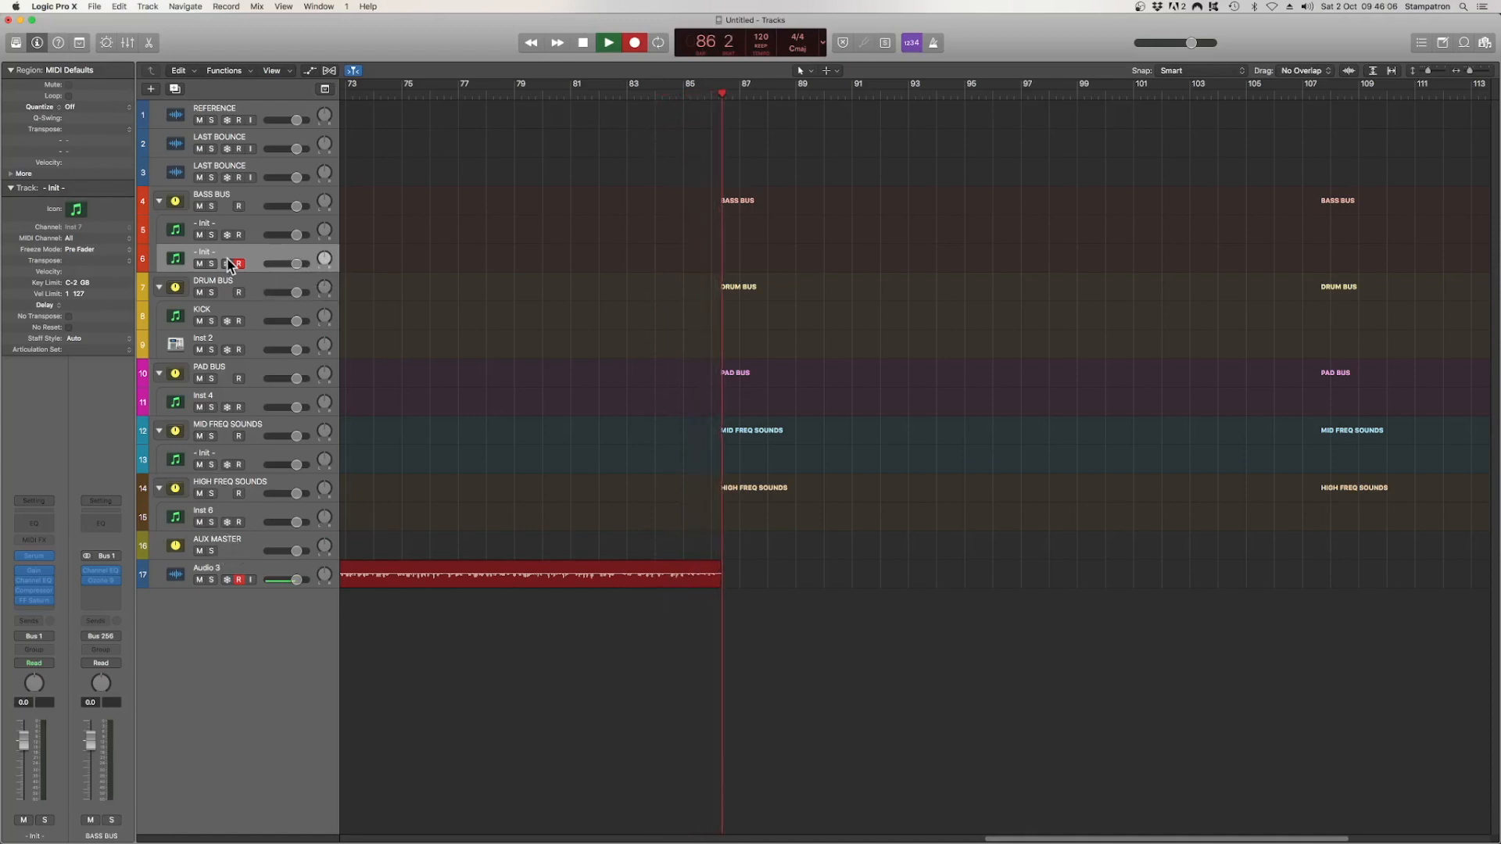
Step: Review the channel strips of the DRUM BUS stack and its KICK and Inst 2 tracks
{"action": "left_click", "coordinate": [255, 288]}
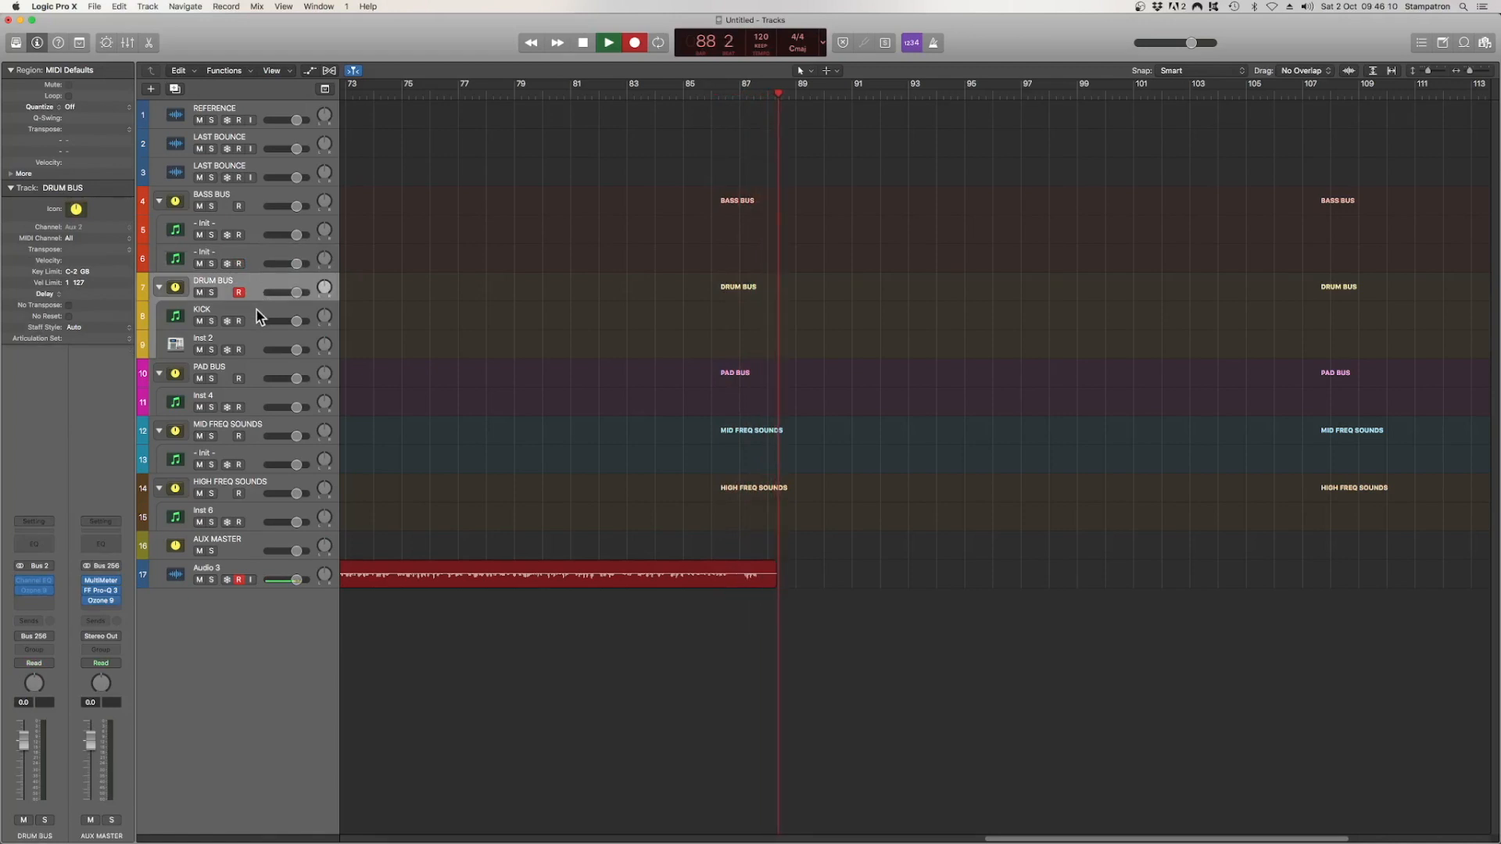
{"action": "left_click", "coordinate": [255, 308]}
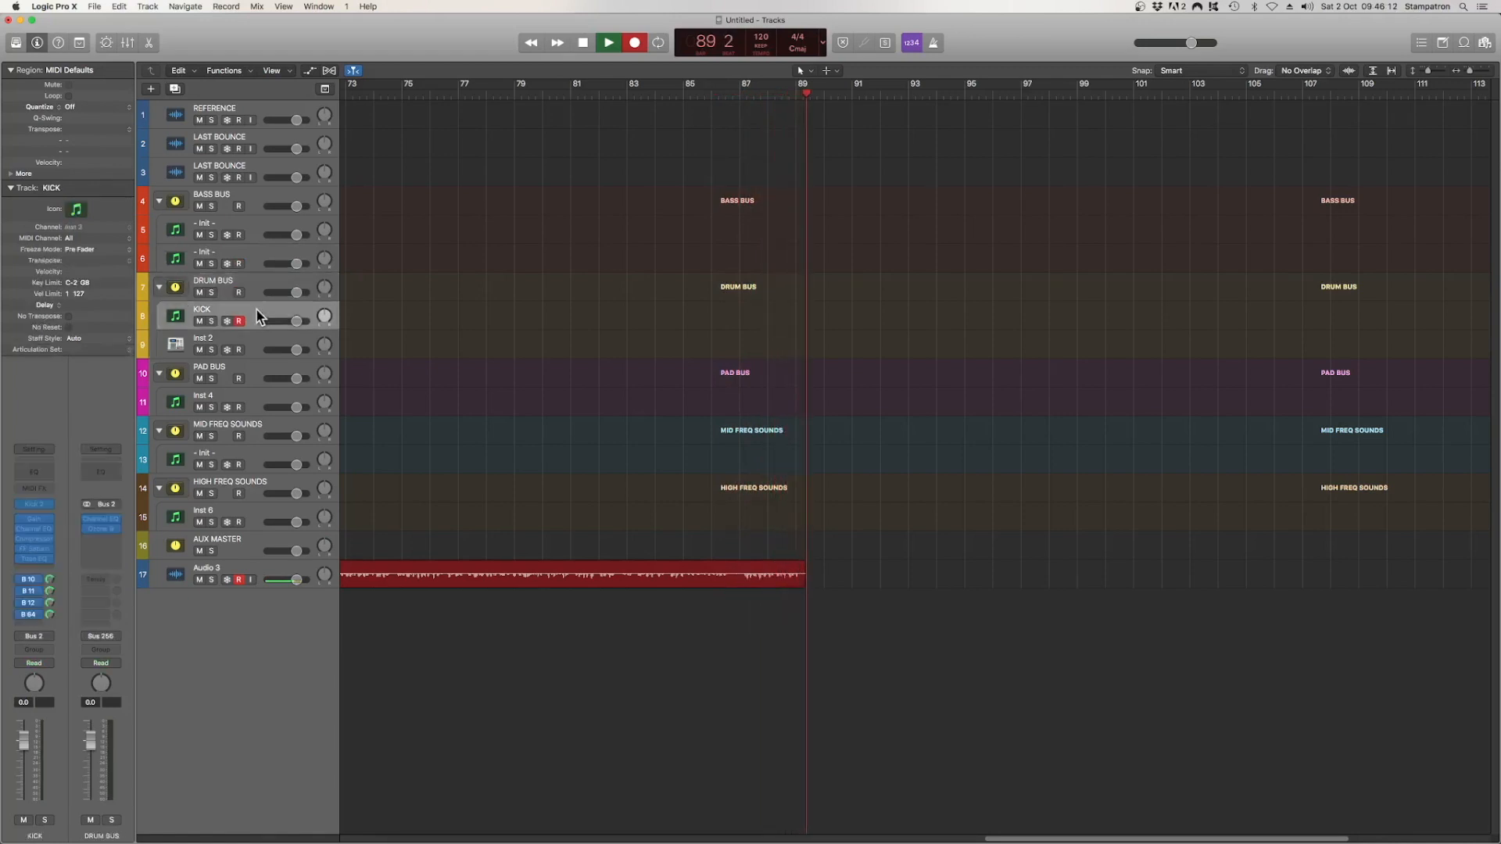
{"action": "left_click", "coordinate": [257, 339]}
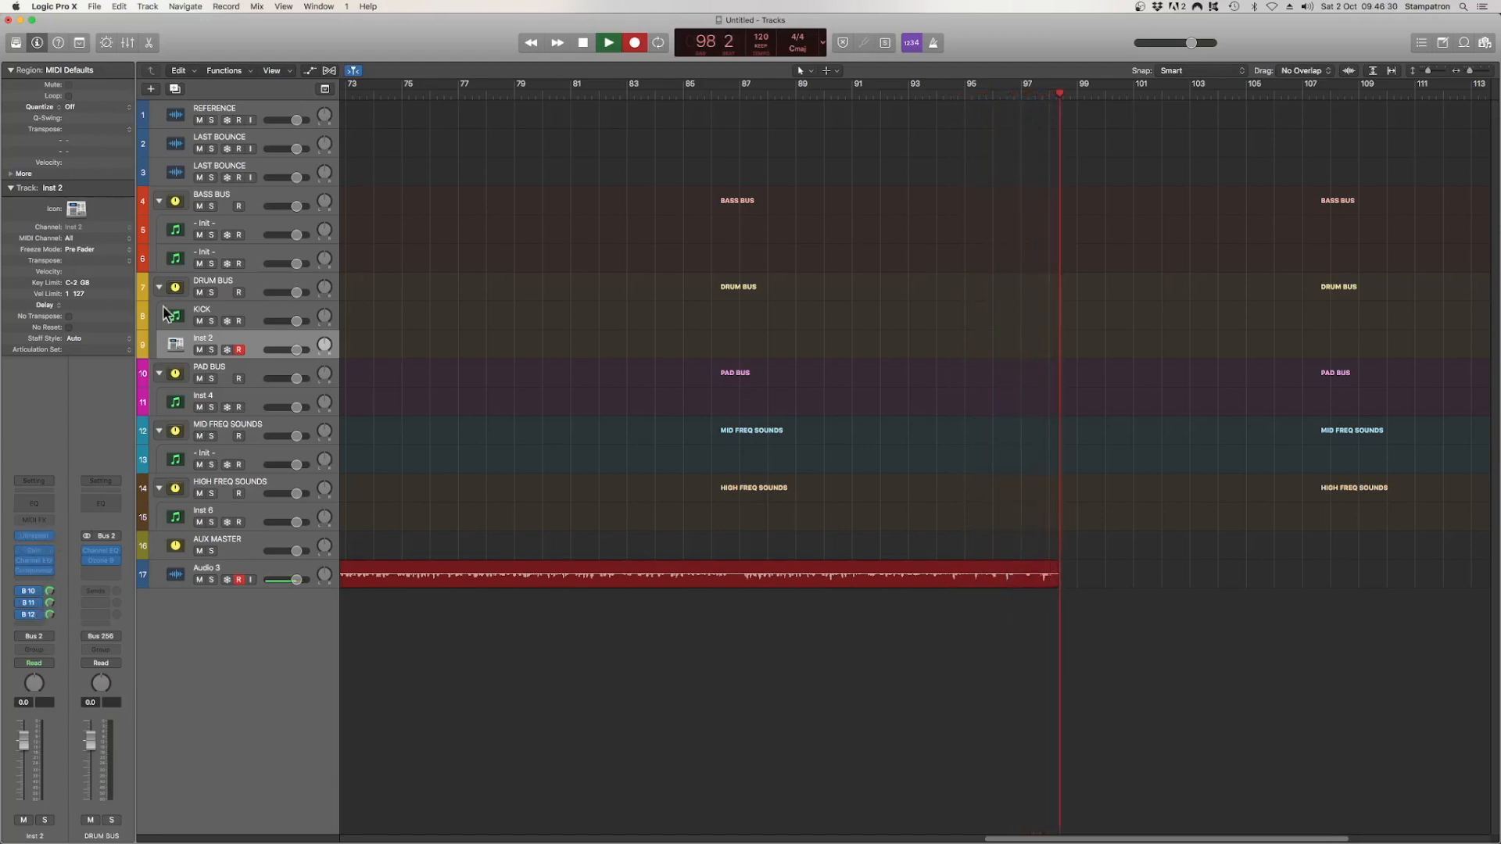
{"action": "left_click", "coordinate": [258, 309]}
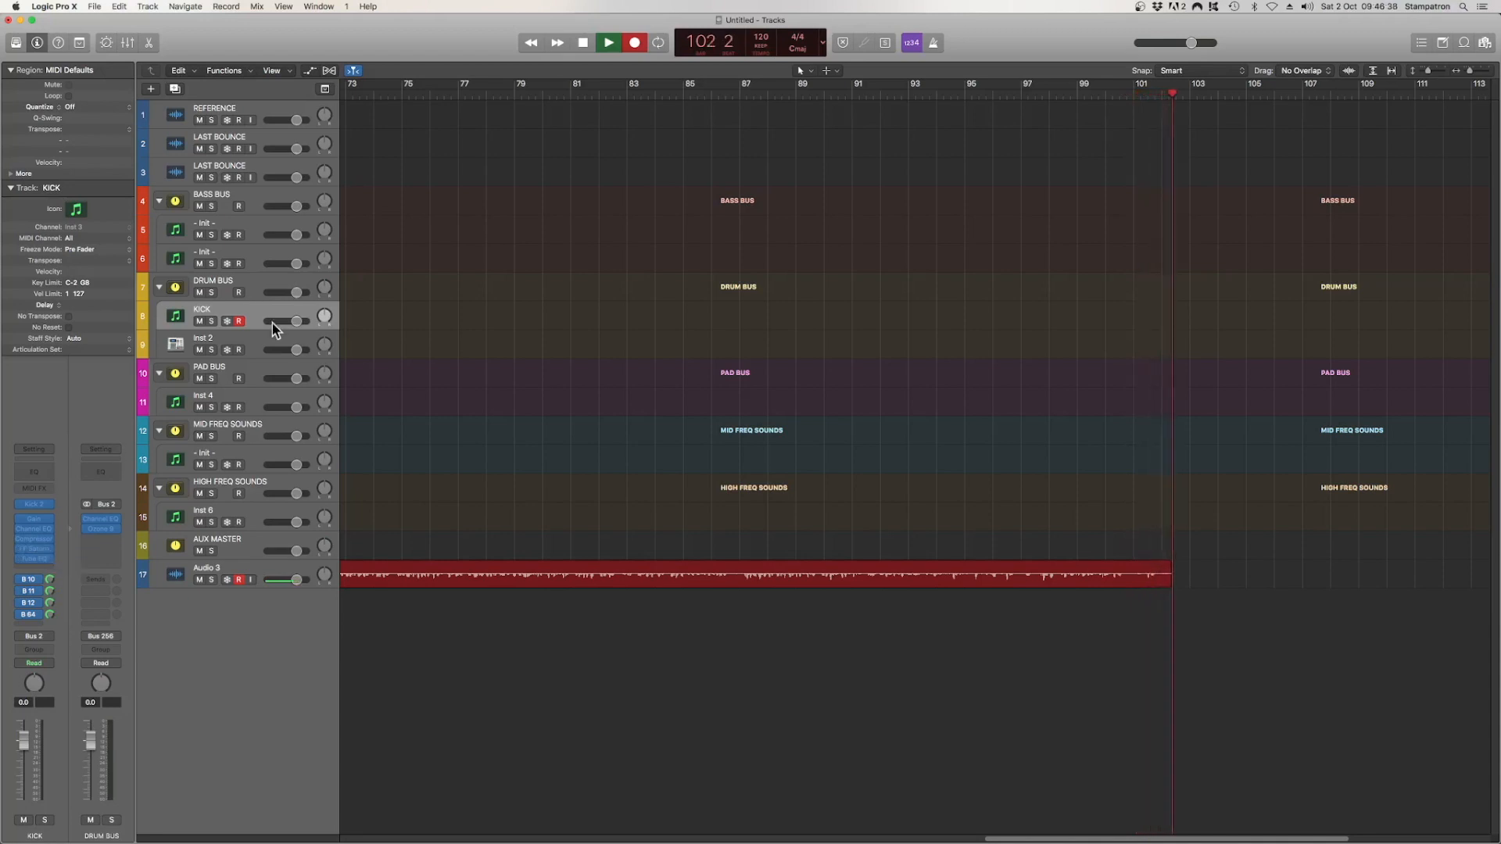
{"action": "left_click", "coordinate": [247, 351]}
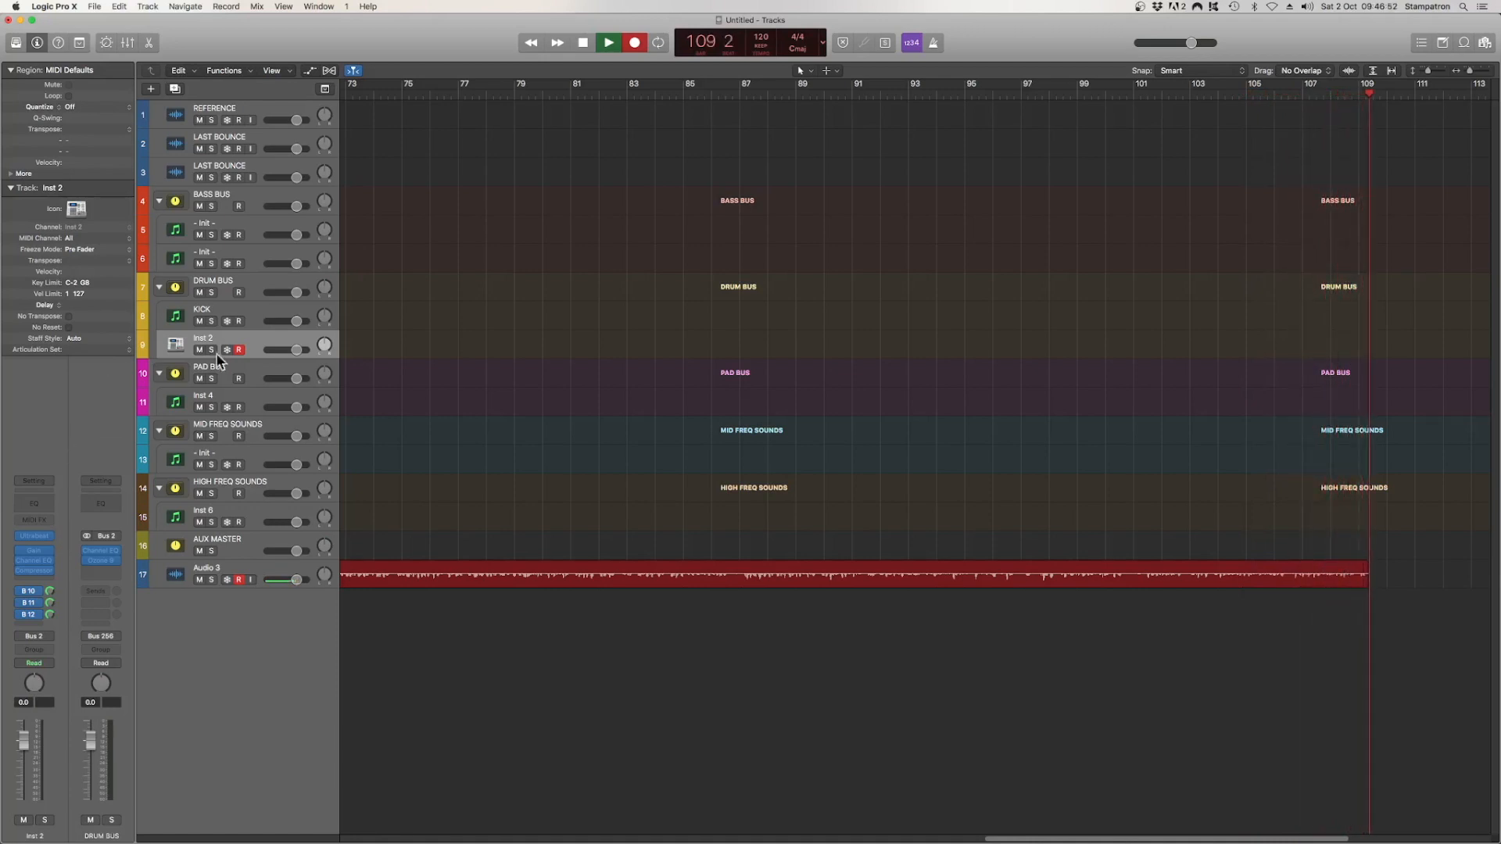
Step: Inspect where the KICK track's four sends, Bus 10, 11, 12 and 64, are routed
{"action": "left_click", "coordinate": [258, 319]}
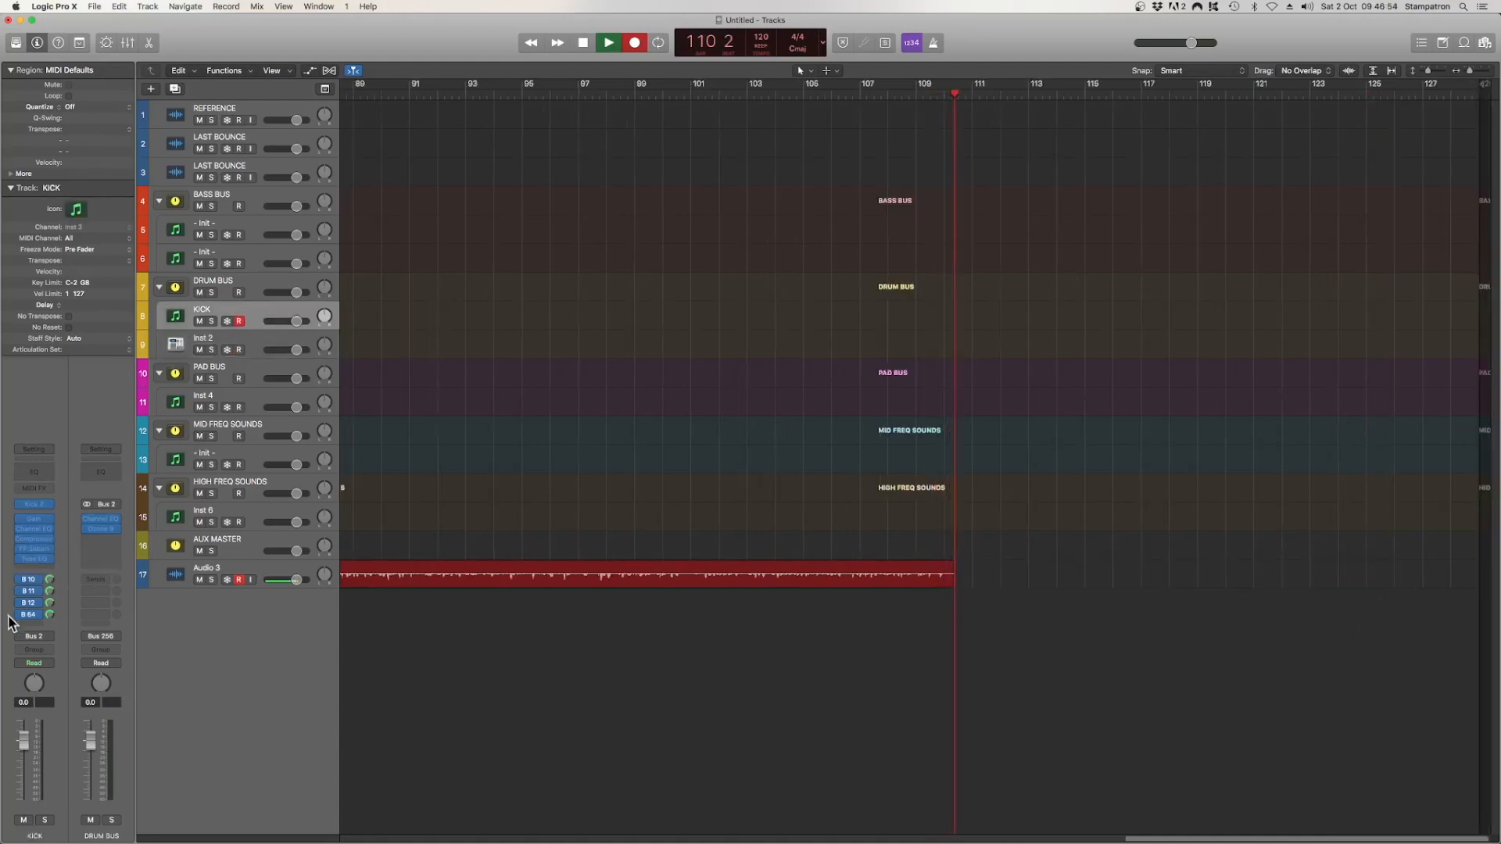
{"action": "left_click", "coordinate": [39, 577]}
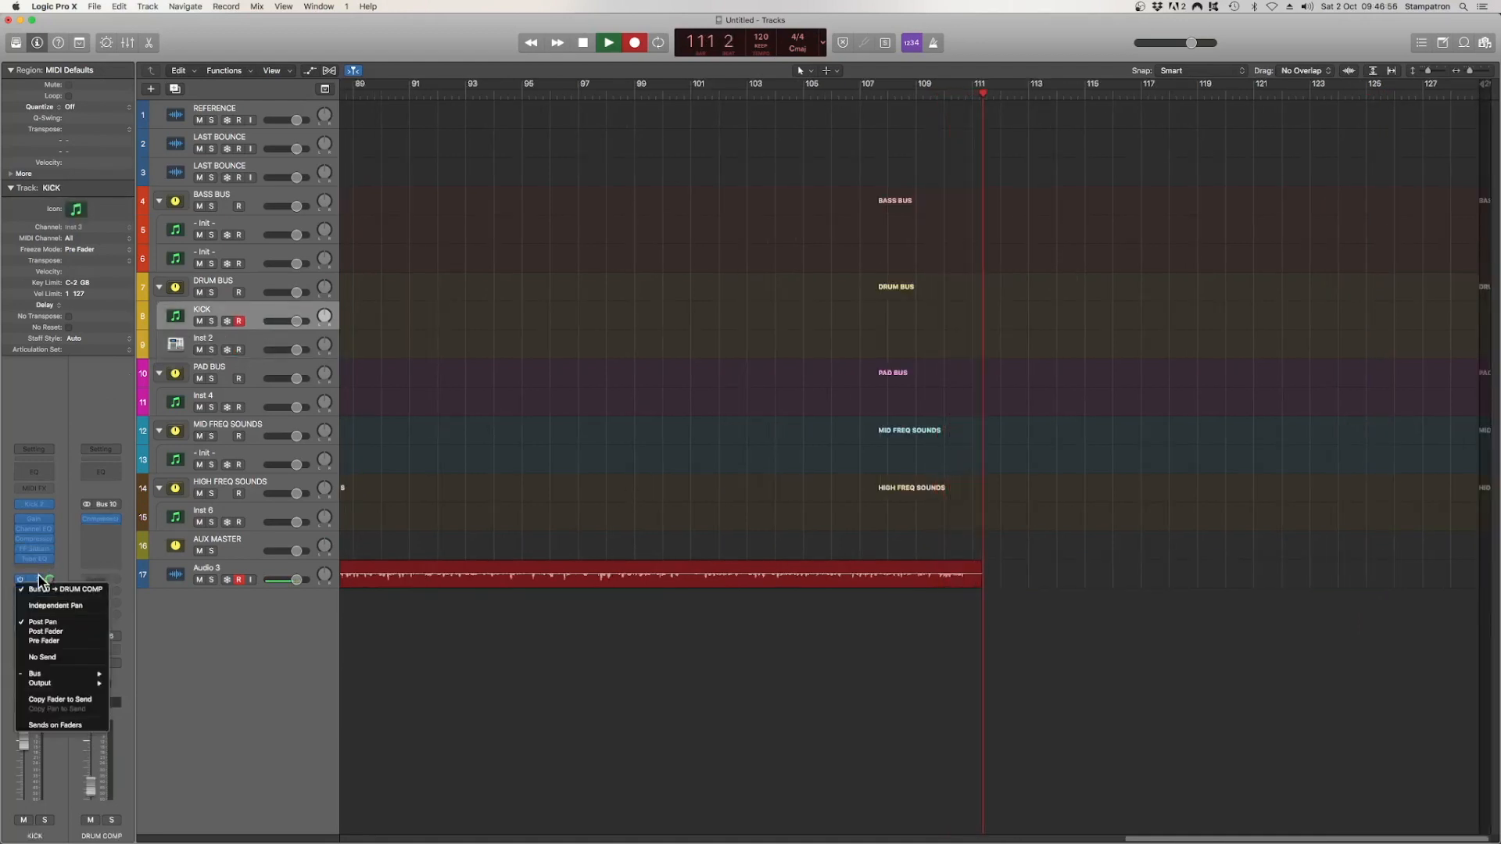
{"action": "left_click", "coordinate": [58, 564]}
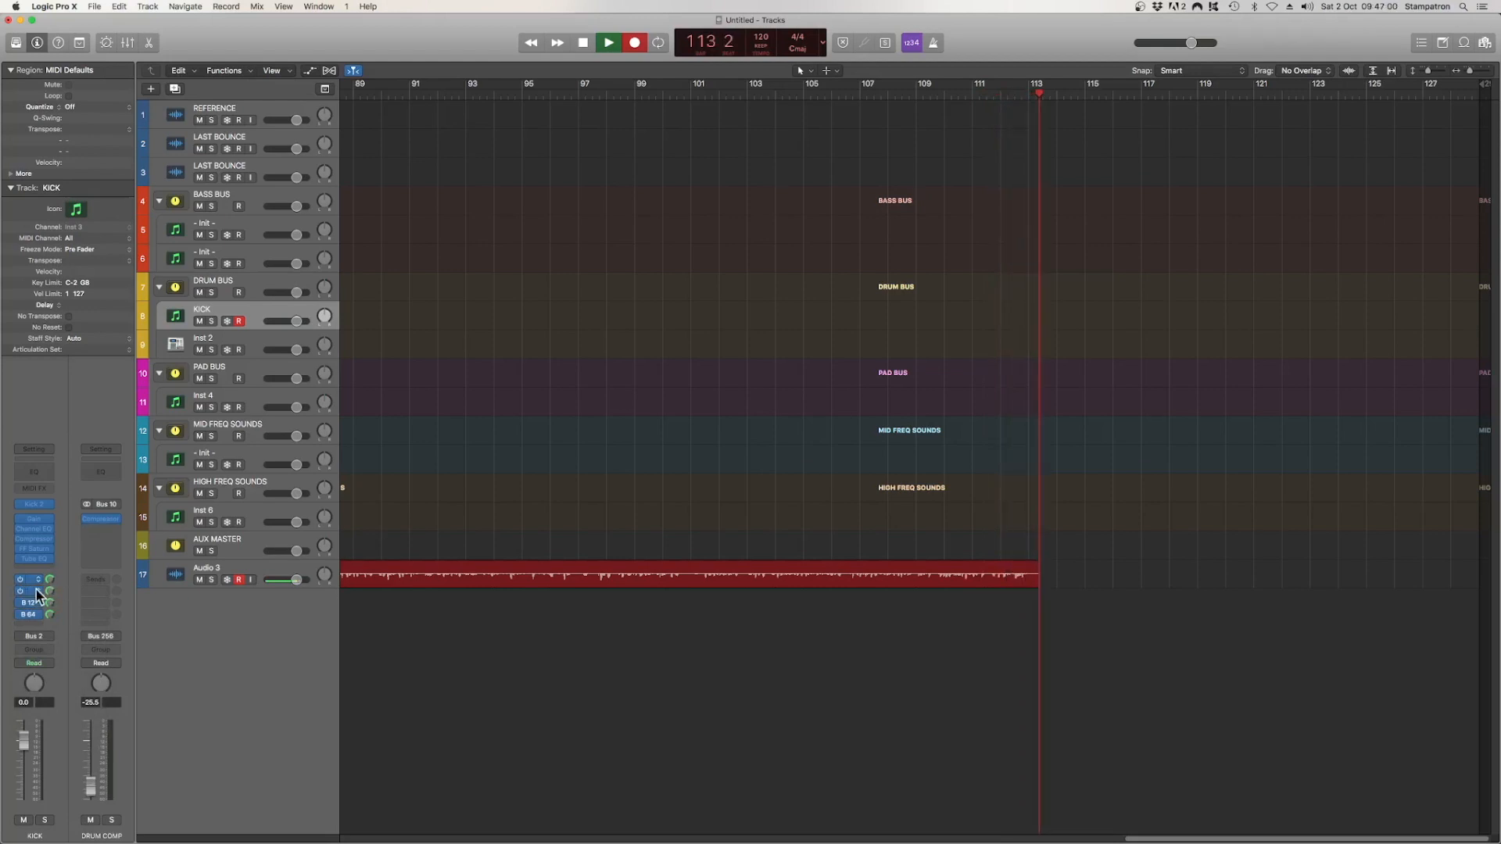
{"action": "left_click", "coordinate": [36, 591]}
{"action": "left_click", "coordinate": [61, 553]}
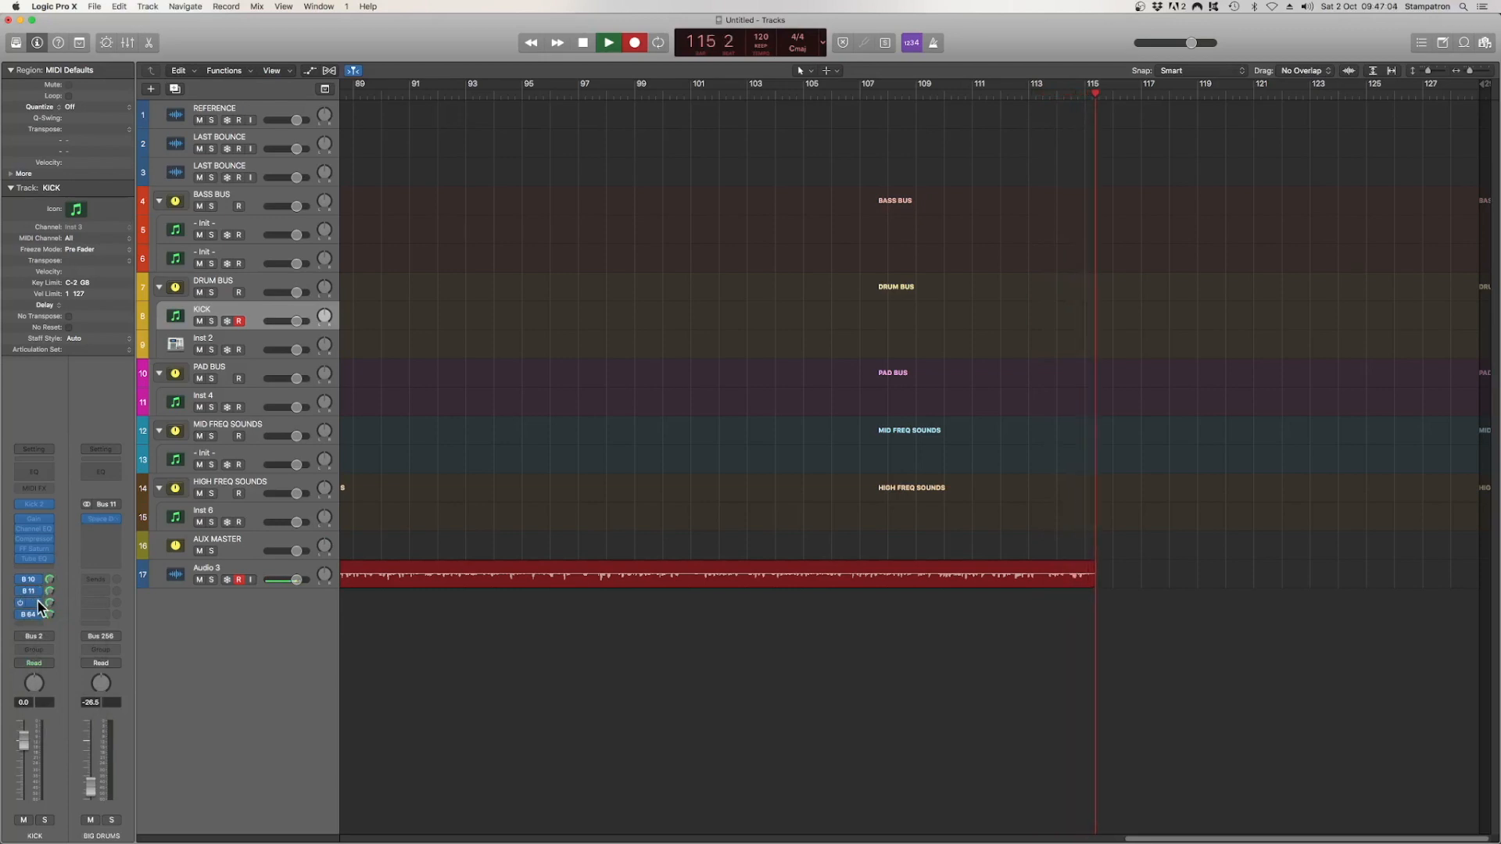
{"action": "left_click", "coordinate": [37, 603]}
{"action": "left_click", "coordinate": [55, 561]}
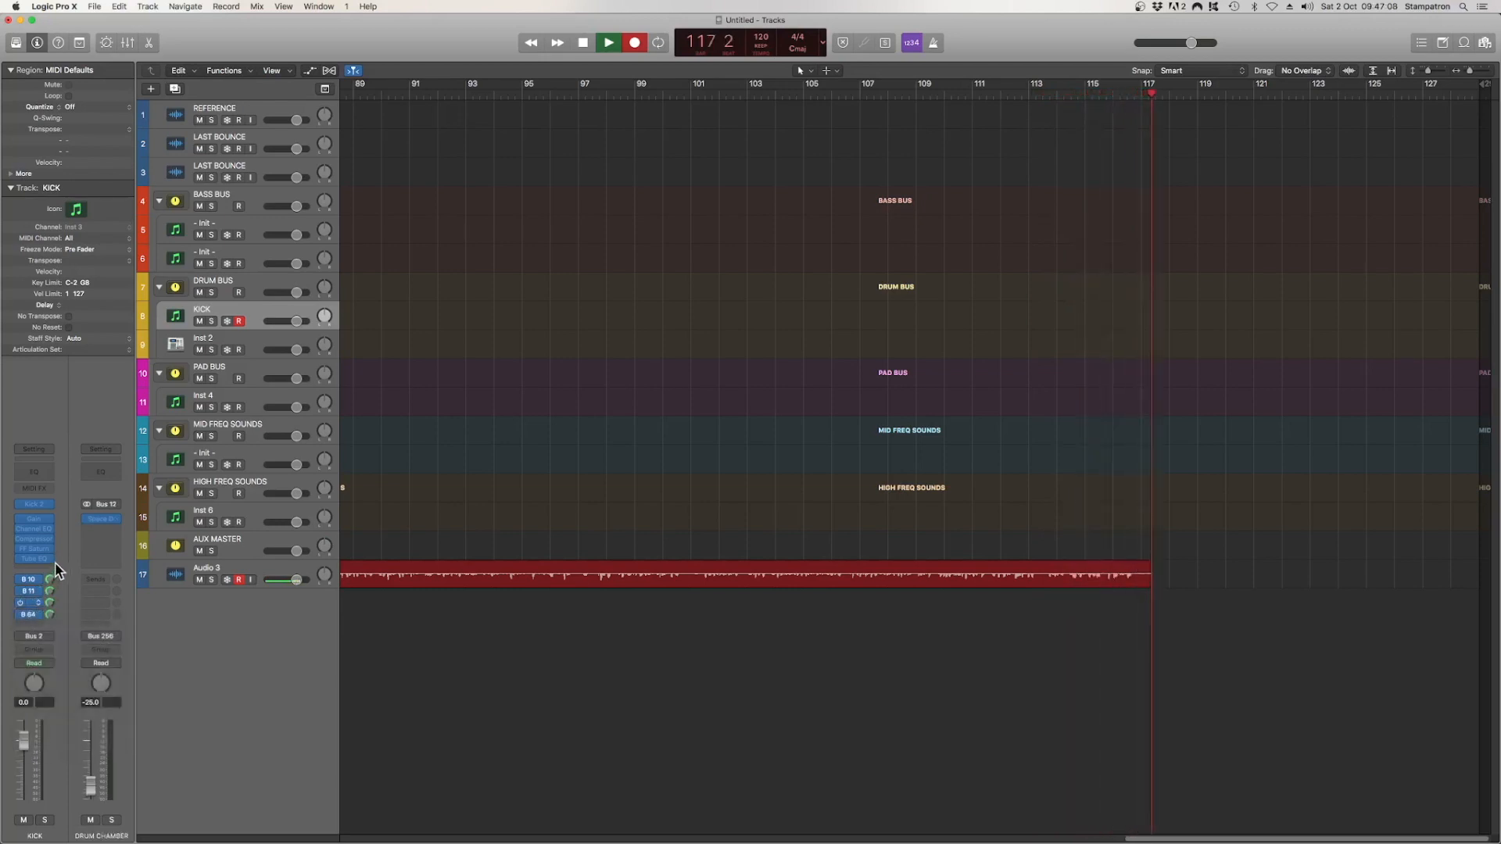
{"action": "left_click", "coordinate": [35, 615]}
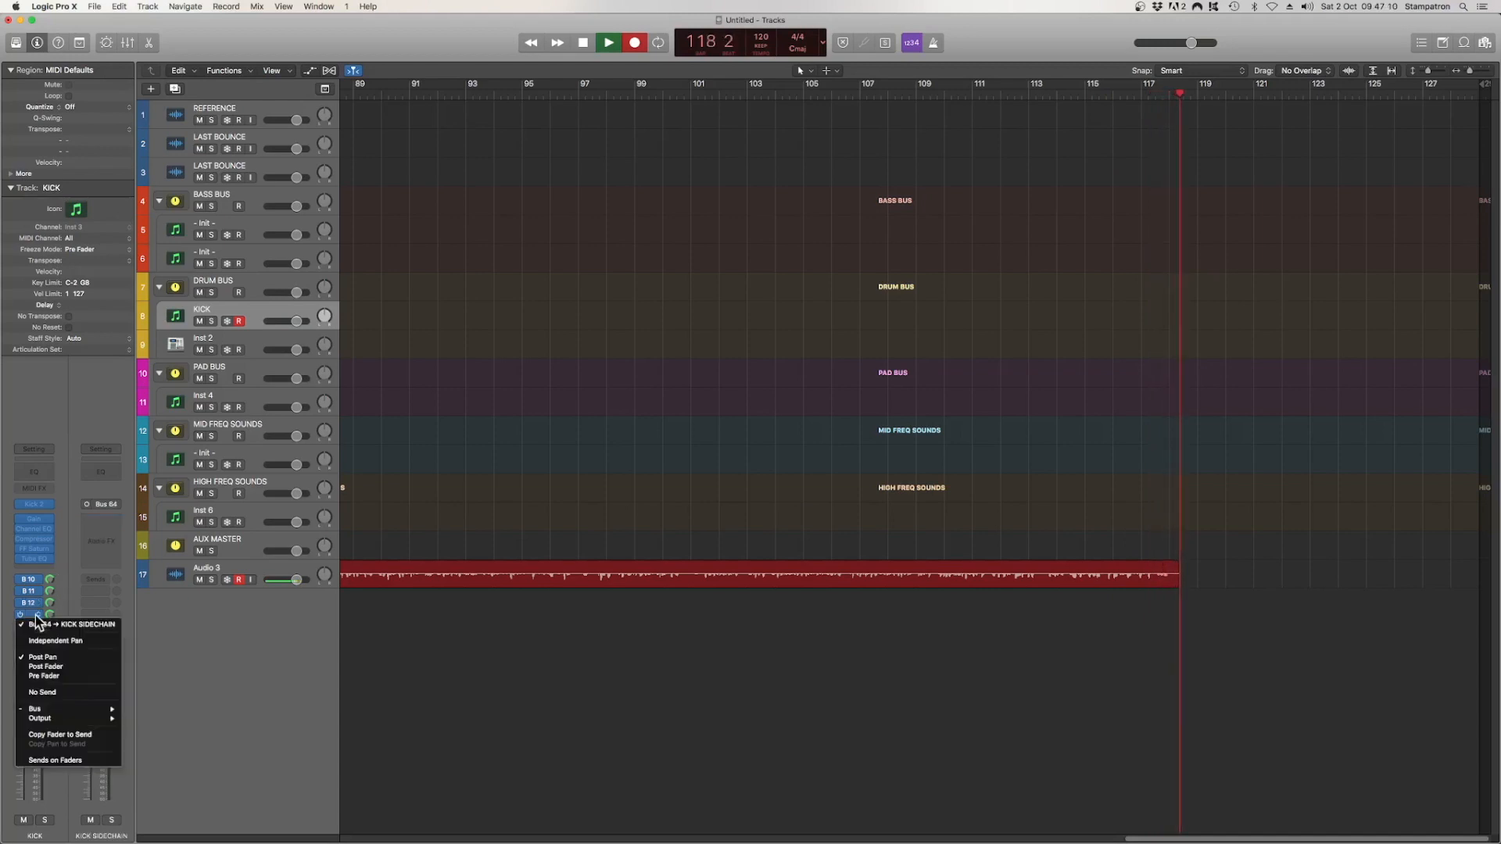
{"action": "left_click", "coordinate": [61, 584]}
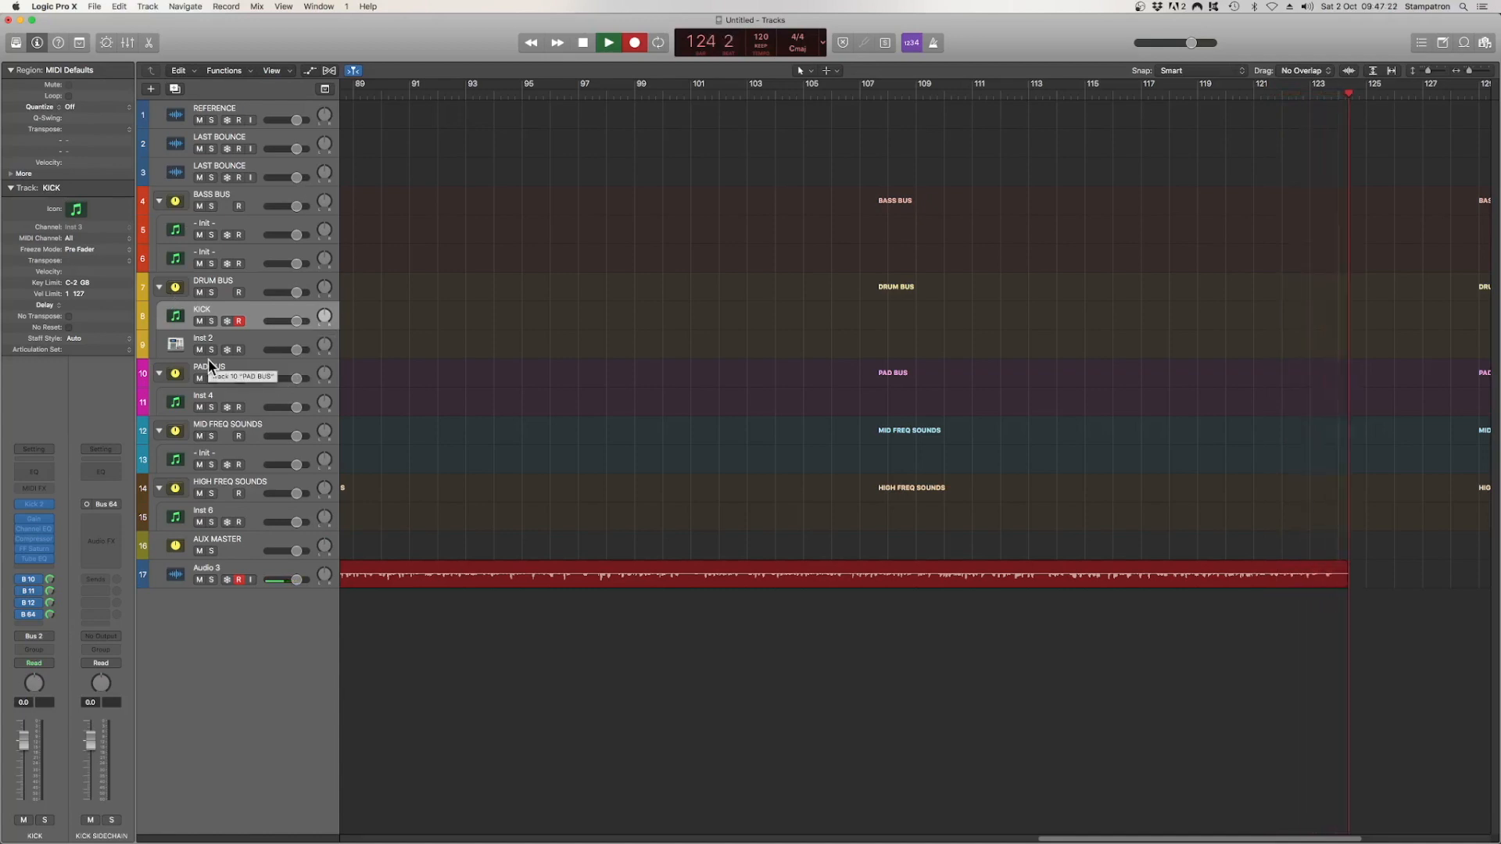
Step: Duplicate the Inst 2 track in the DRUM BUS stack four times
{"action": "left_click", "coordinate": [244, 338]}
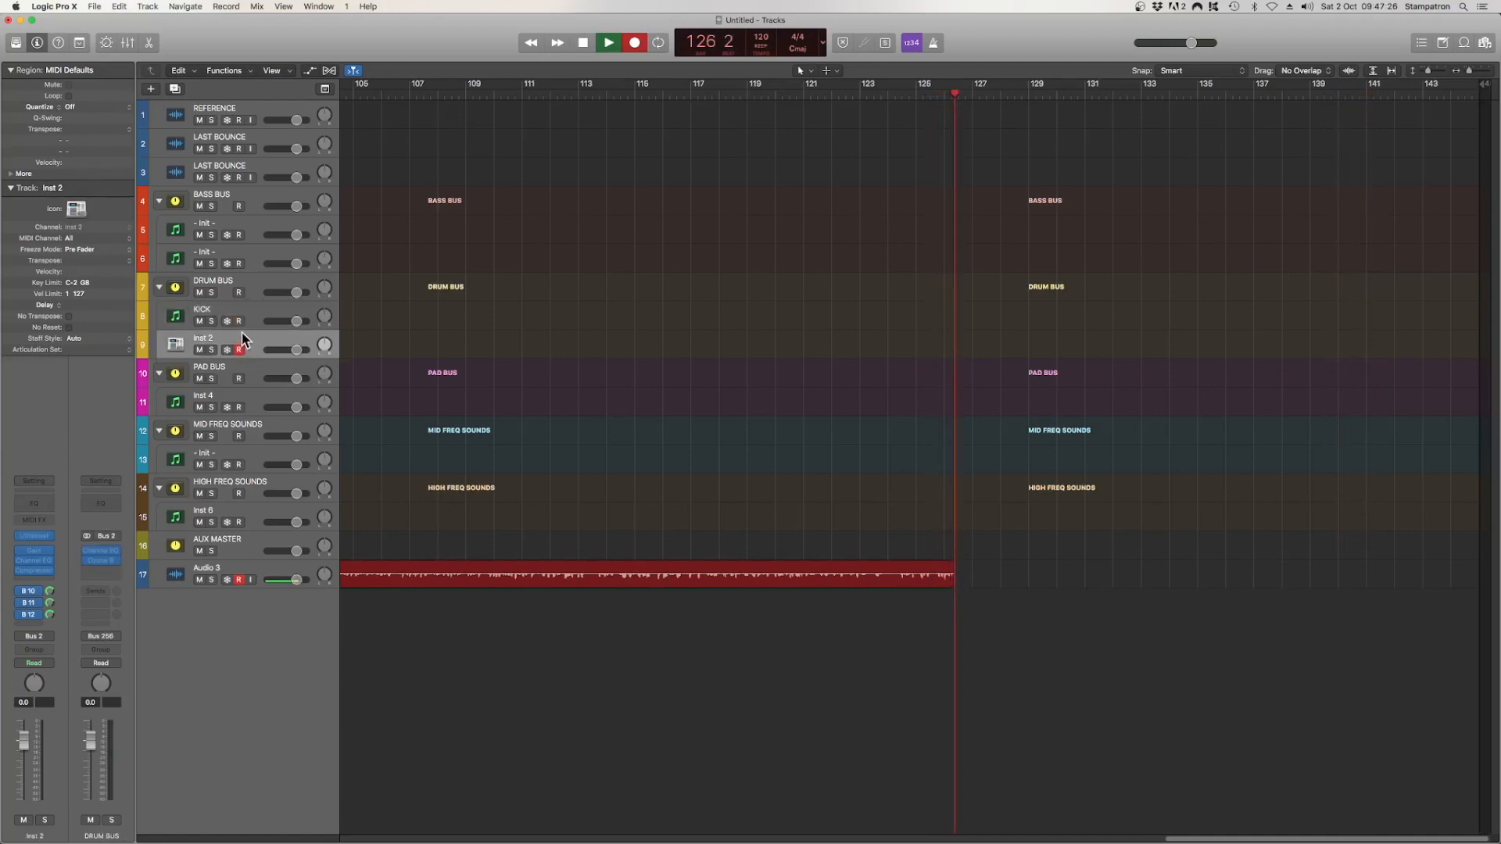
{"action": "left_click", "coordinate": [175, 88]}
{"action": "left_click", "coordinate": [175, 88]}
{"action": "left_click", "coordinate": [175, 88]}
{"action": "left_click", "coordinate": [175, 88]}
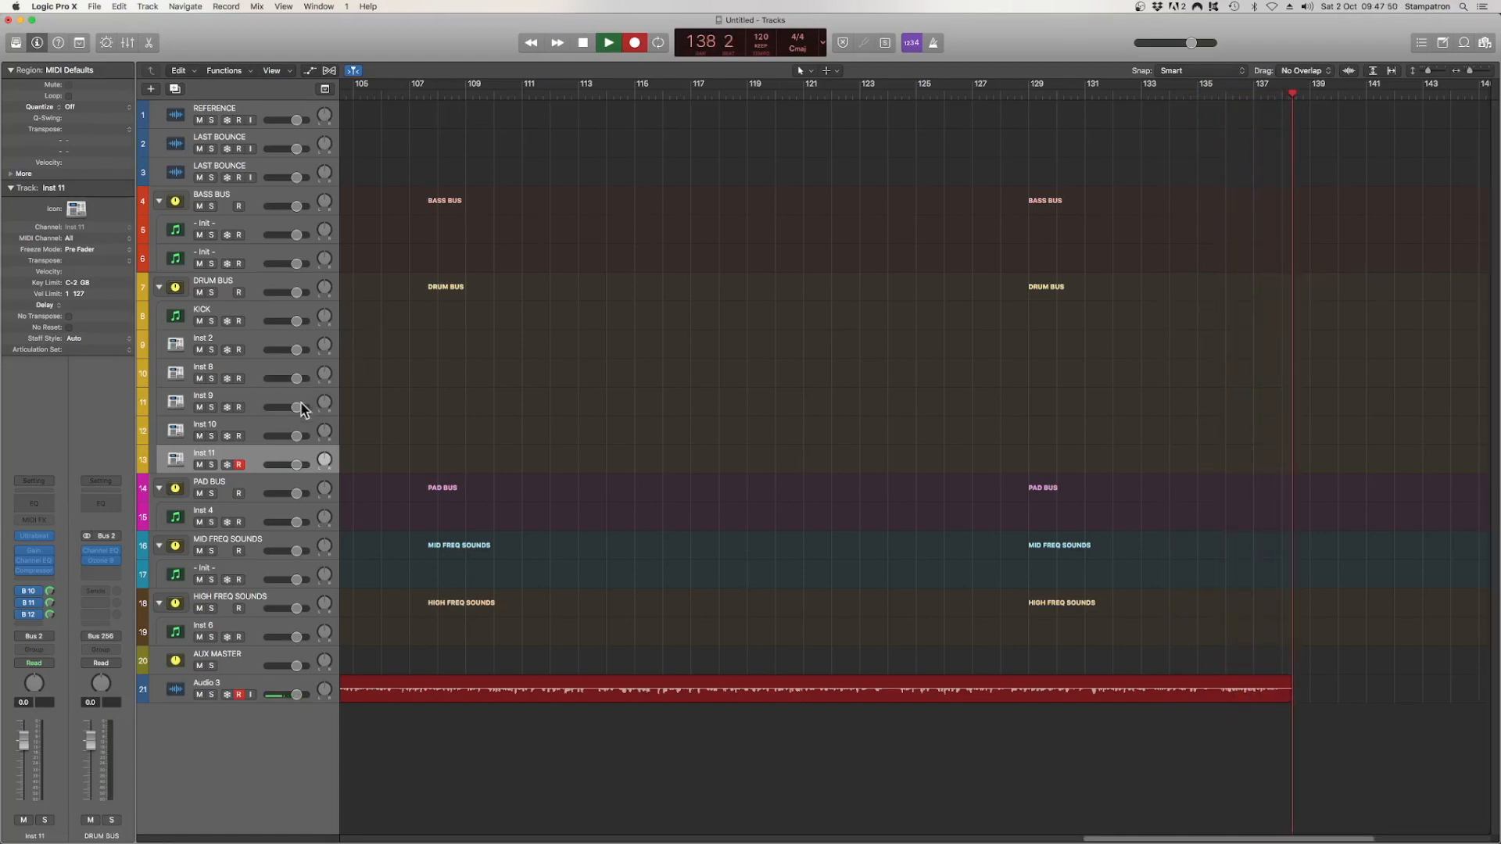
Step: Review the channel strips of the PAD BUS, its Inst 4 track, and the MID FREQ SOUNDS, DRUM BUS and BASS BUS stacks
{"action": "left_click", "coordinate": [266, 491]}
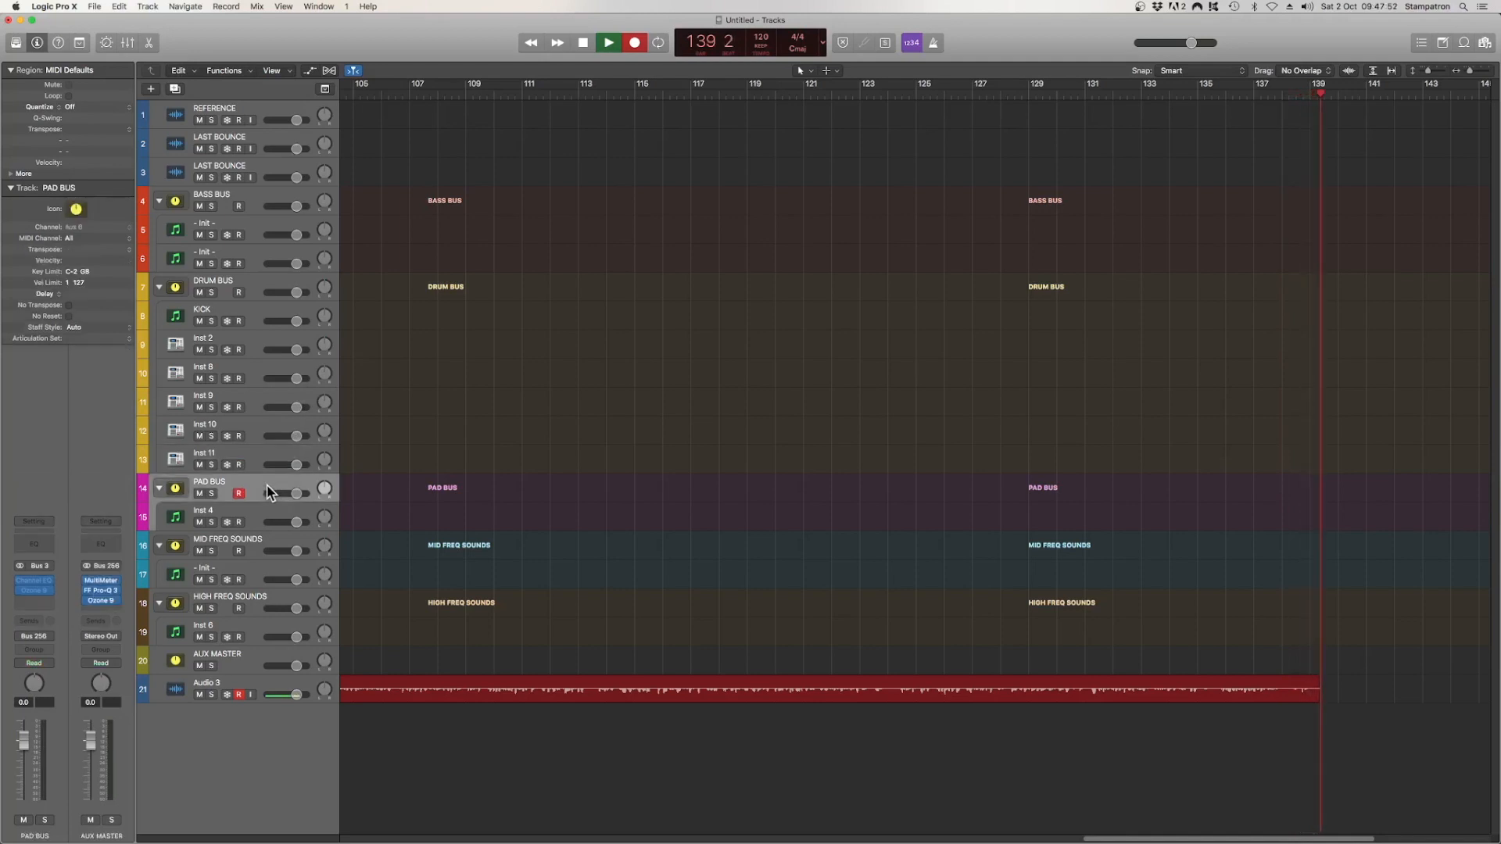
{"action": "left_click", "coordinate": [264, 514]}
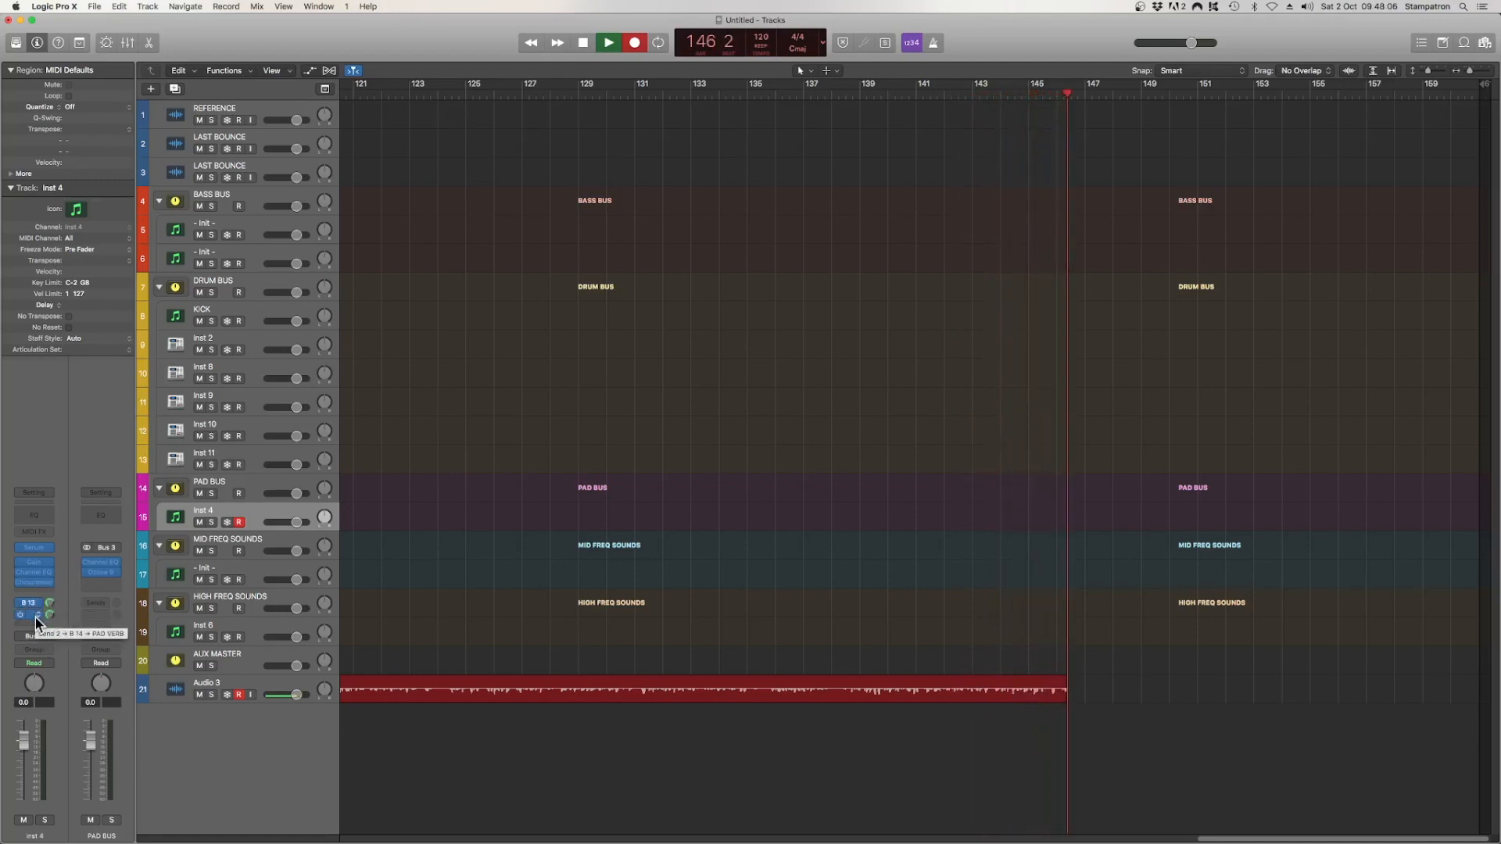
{"action": "left_click", "coordinate": [274, 539]}
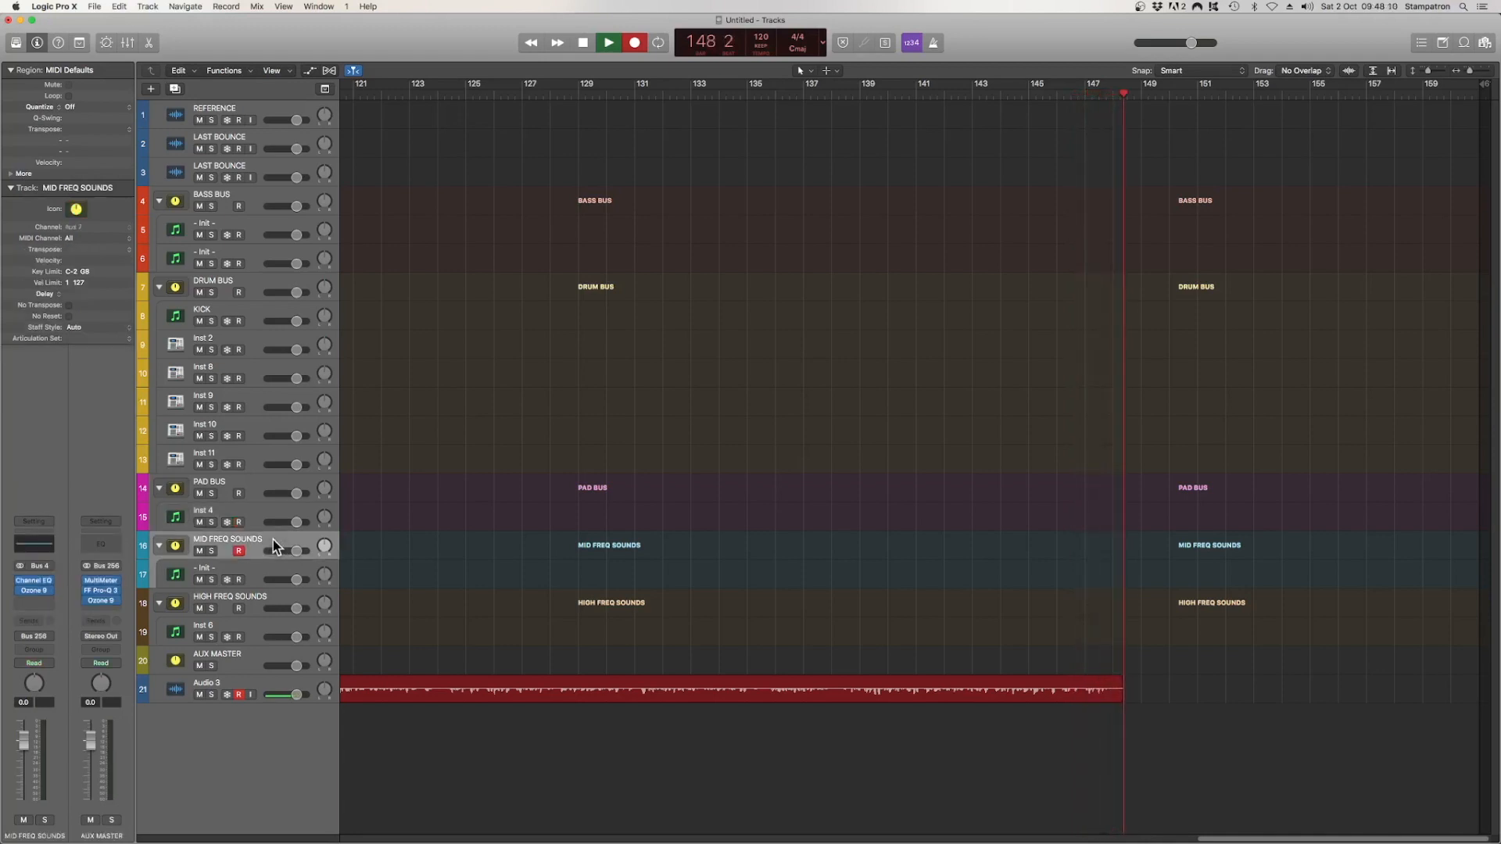
{"action": "left_click", "coordinate": [250, 479]}
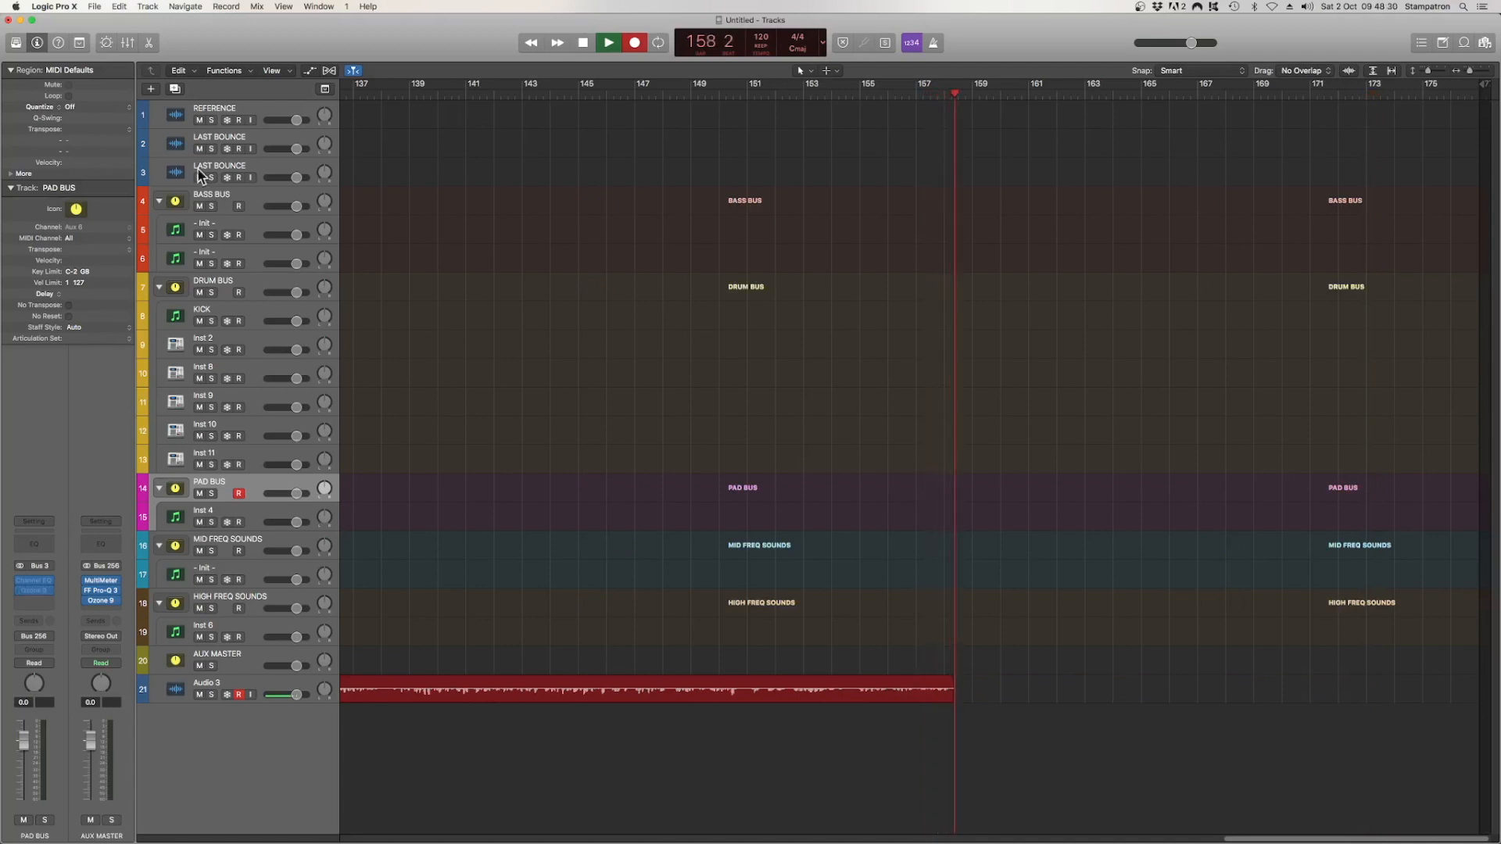
{"action": "left_click", "coordinate": [280, 294]}
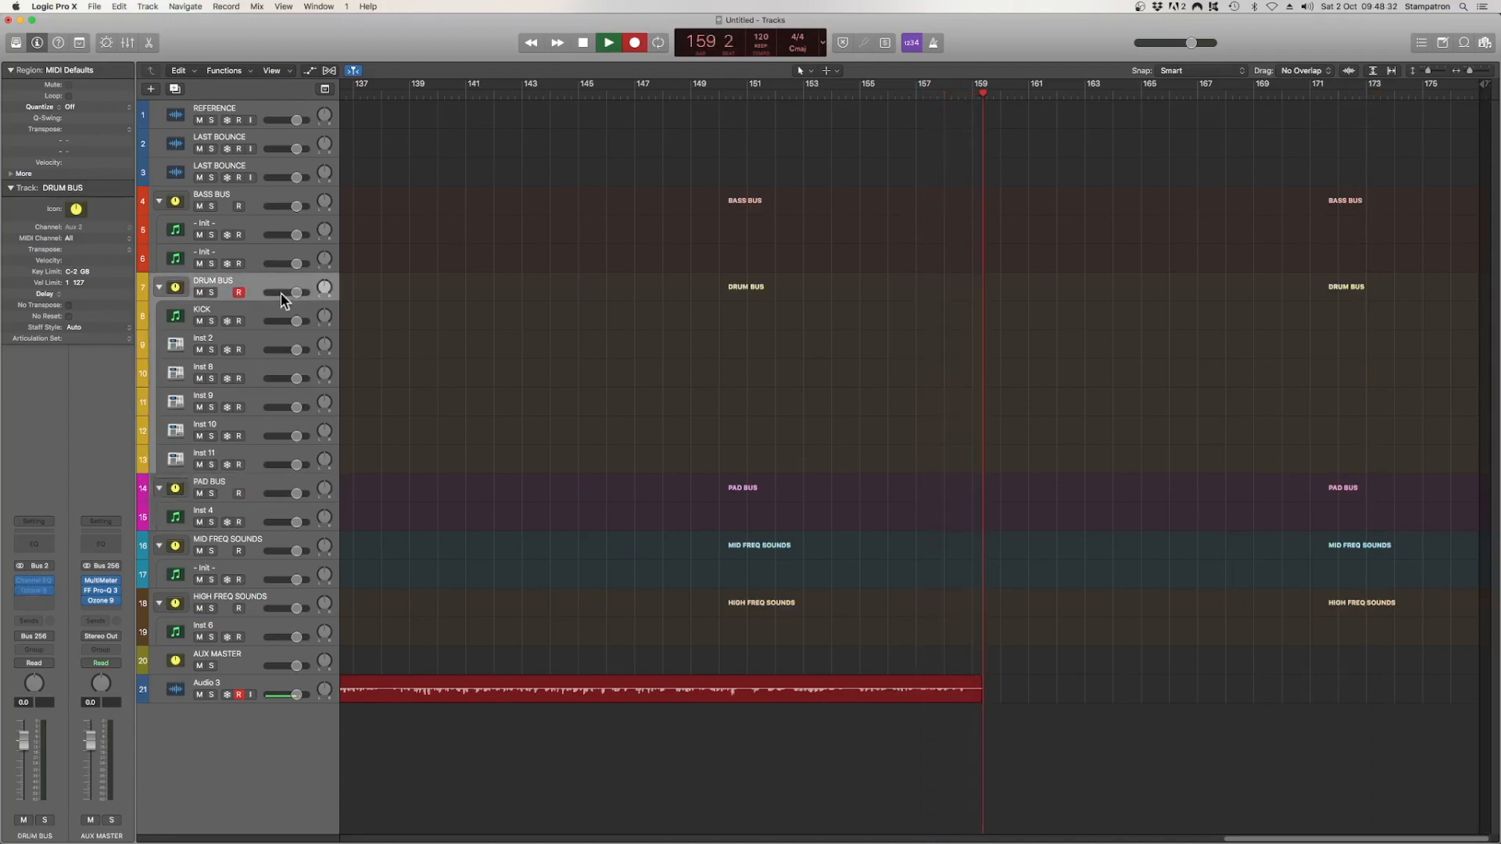
{"action": "left_click", "coordinate": [251, 201]}
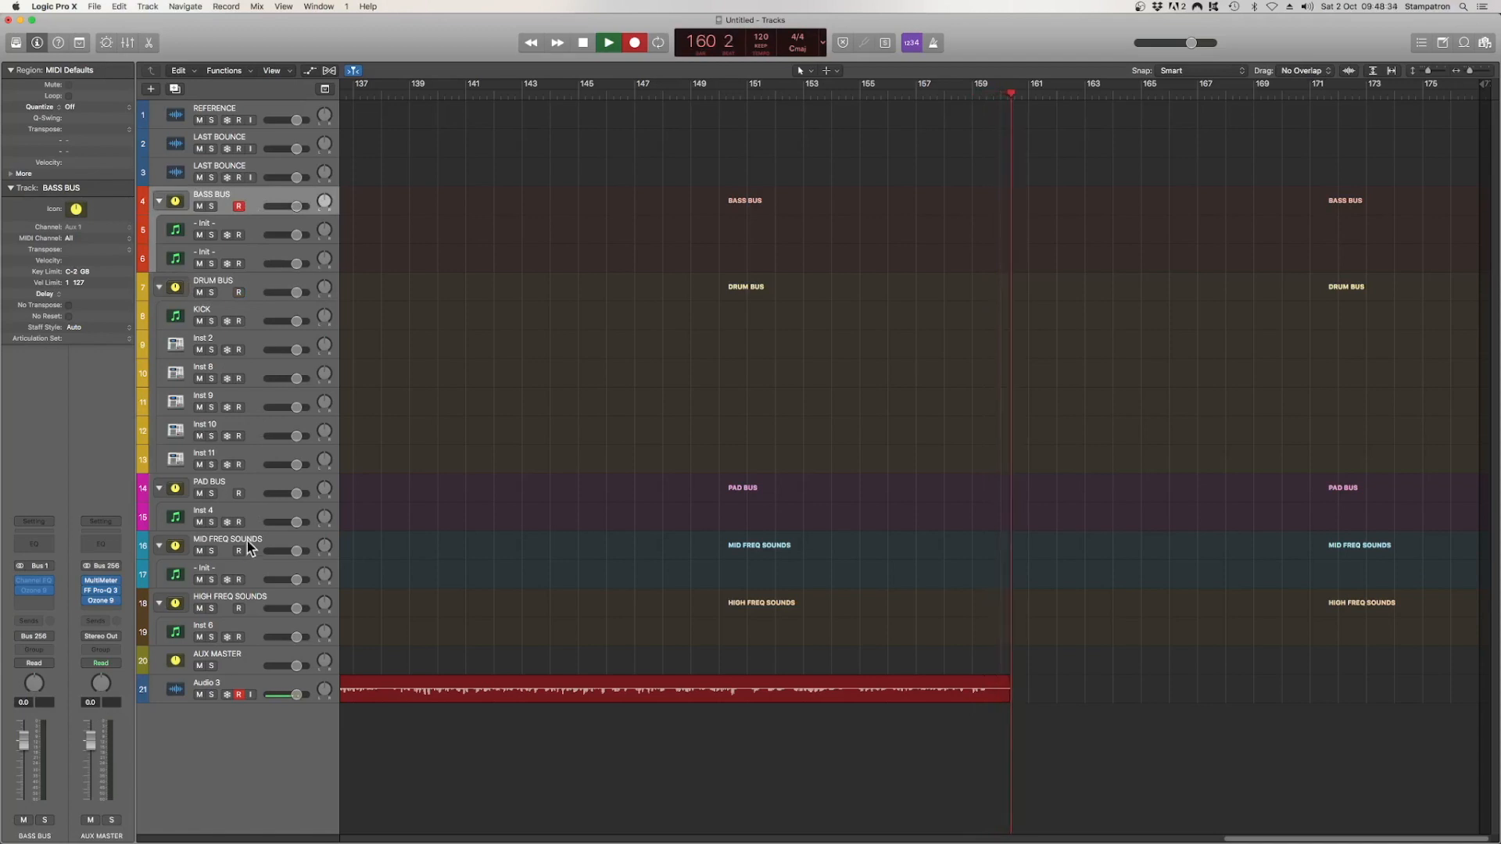
{"action": "left_click", "coordinate": [247, 541]}
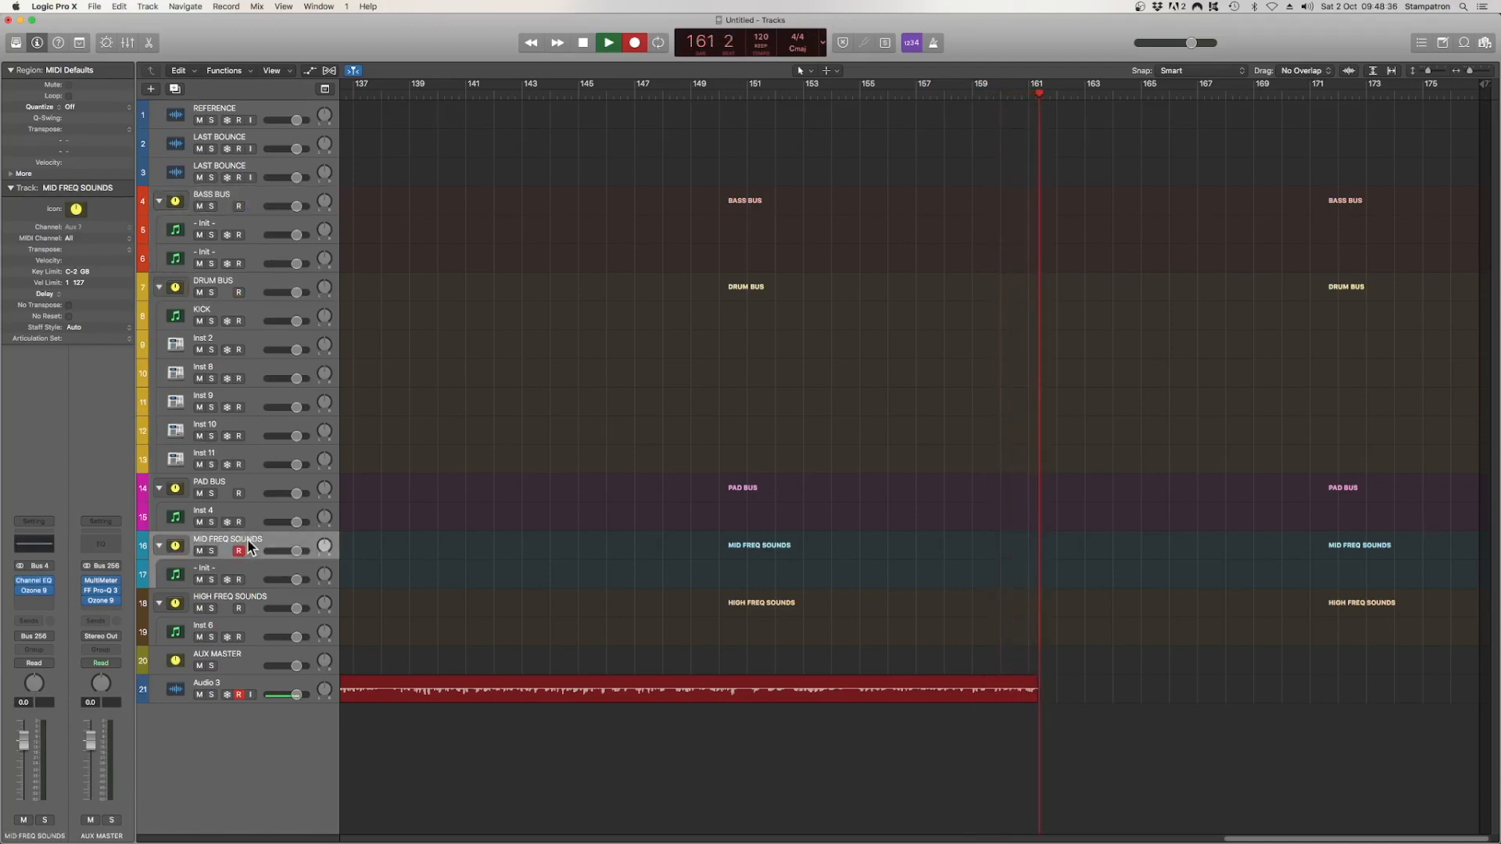
Step: Enable a low cut at 190 Hz with a 48 dB/Oct slope in the Channel EQ of the - Init - track under MID FREQ SOUNDS
{"action": "left_click", "coordinate": [256, 570]}
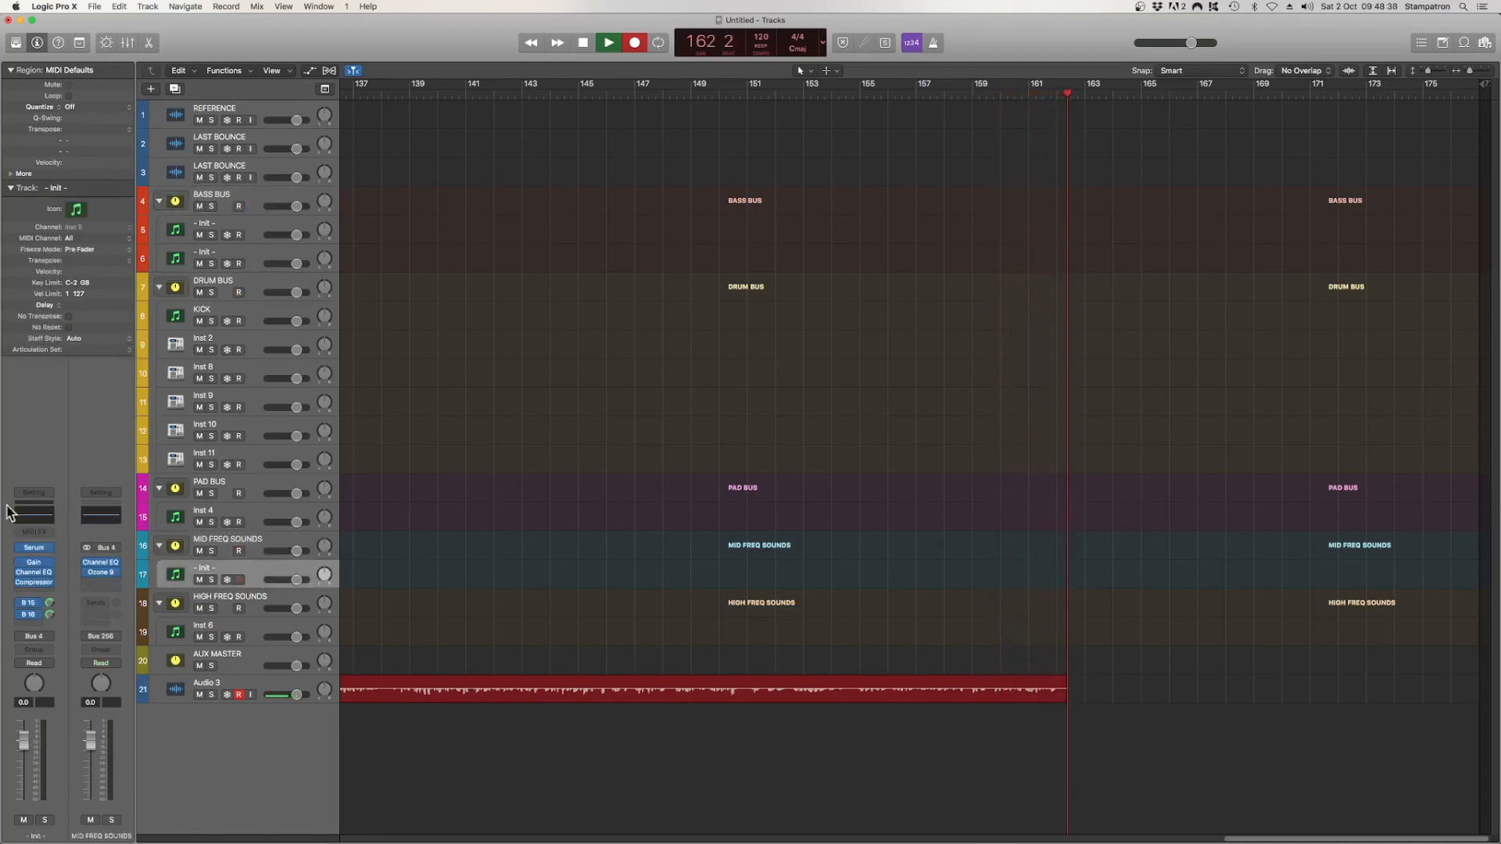
{"action": "key", "text": "v"}
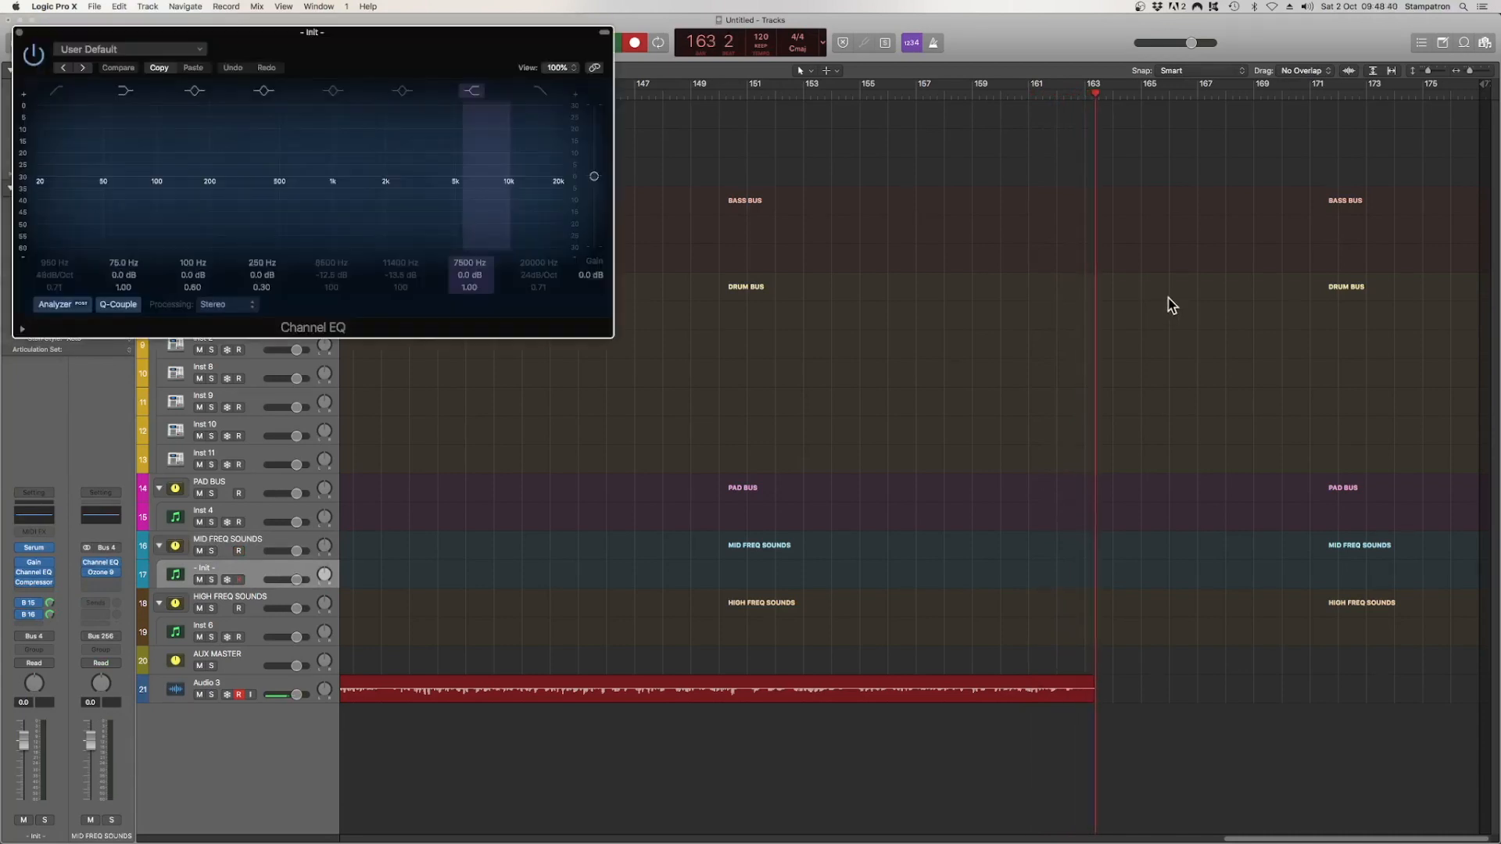
{"action": "left_click_drag", "start_coordinate": [311, 59], "coordinate": [775, 191]}
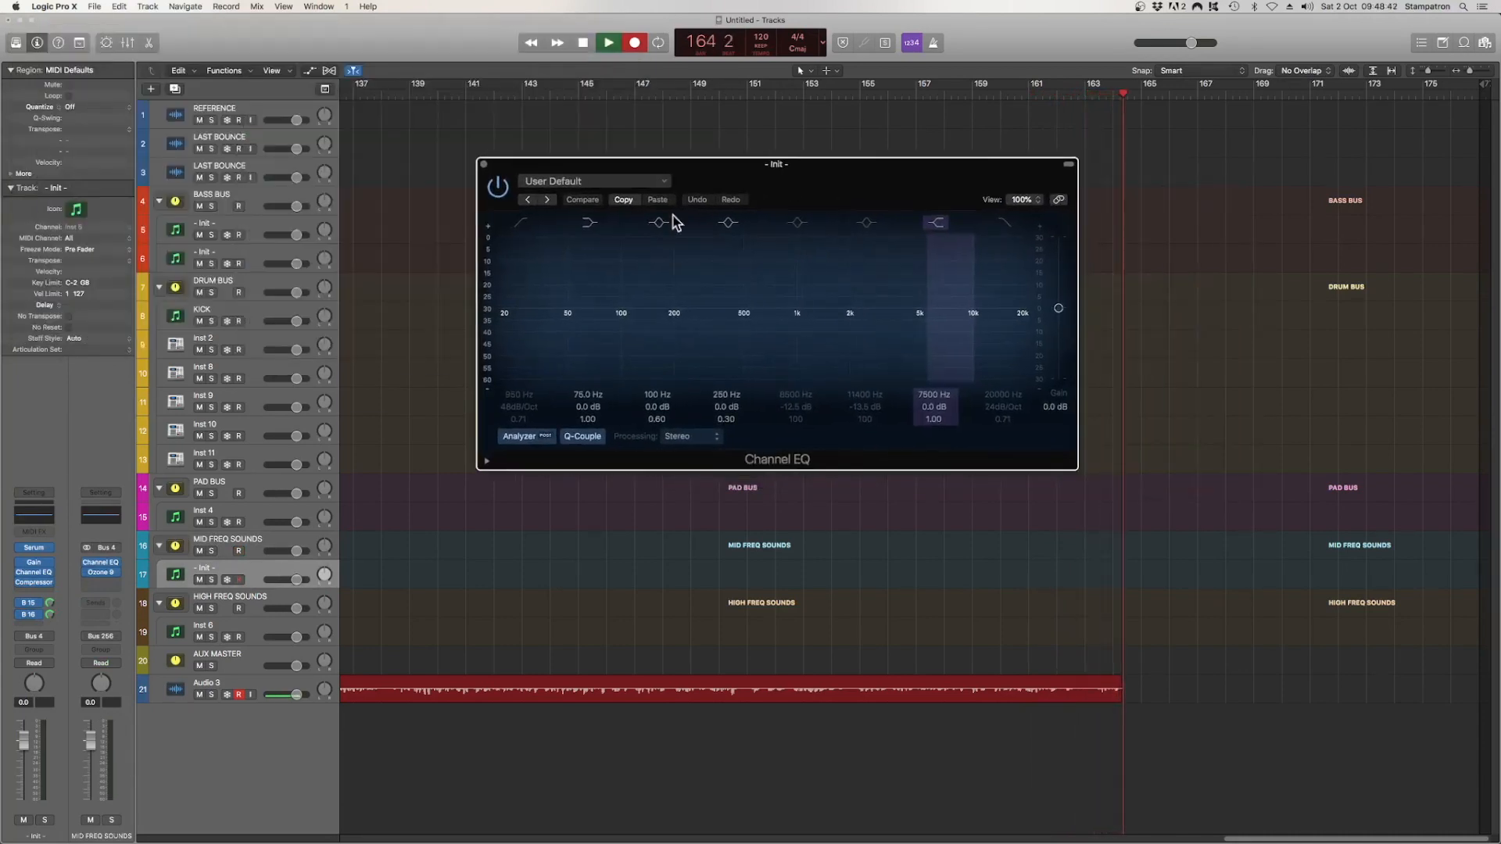
{"action": "left_click", "coordinate": [545, 403]}
{"action": "left_click_drag", "start_coordinate": [545, 403], "coordinate": [545, 446]}
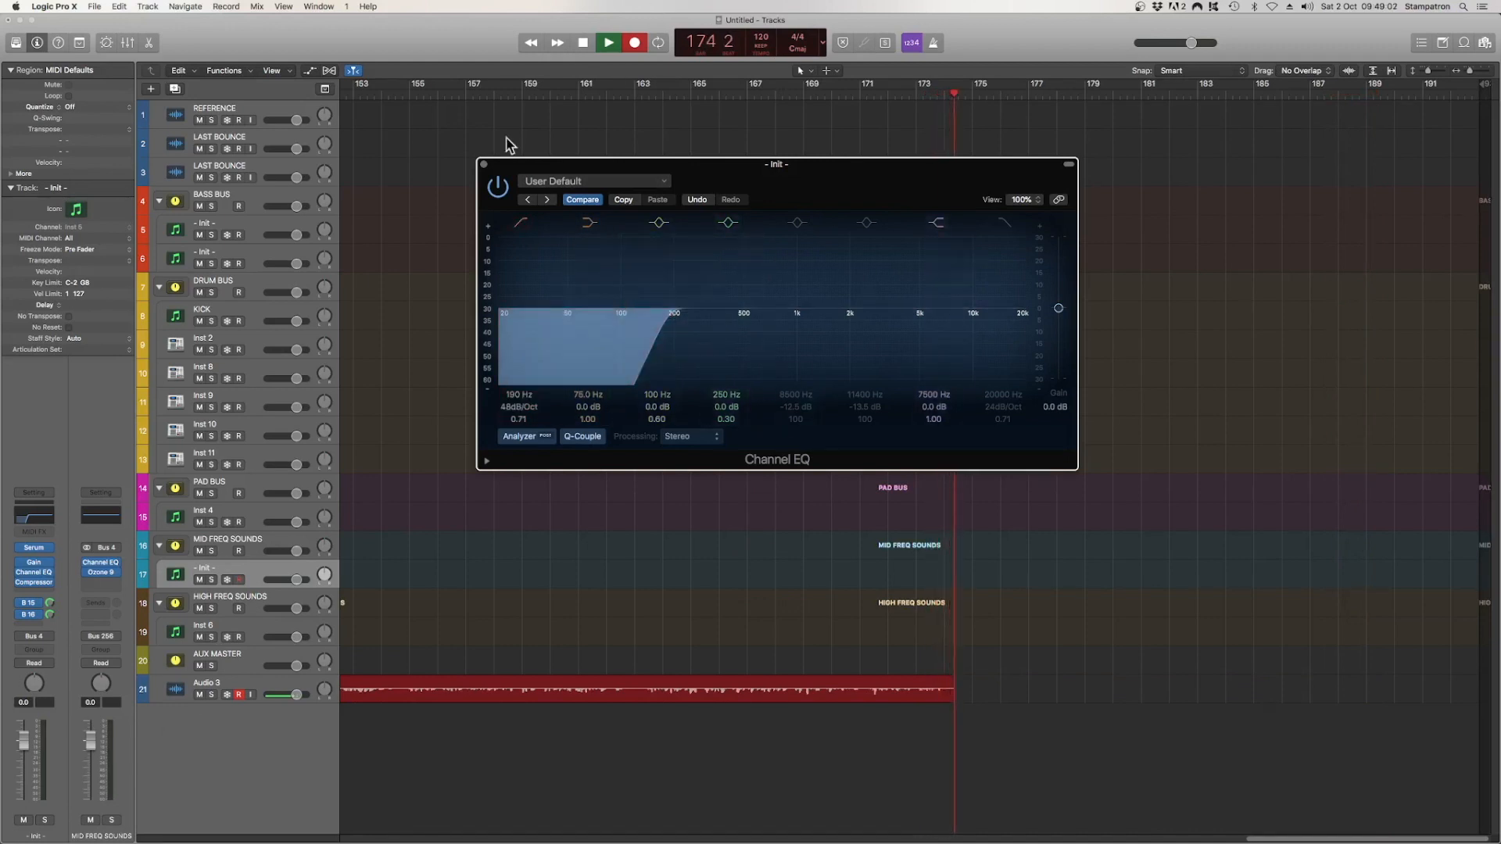
Step: Close the Channel EQ and review the channel strips of the HIGH FREQ SOUNDS stack and the AUX MASTER
{"action": "left_click", "coordinate": [482, 164]}
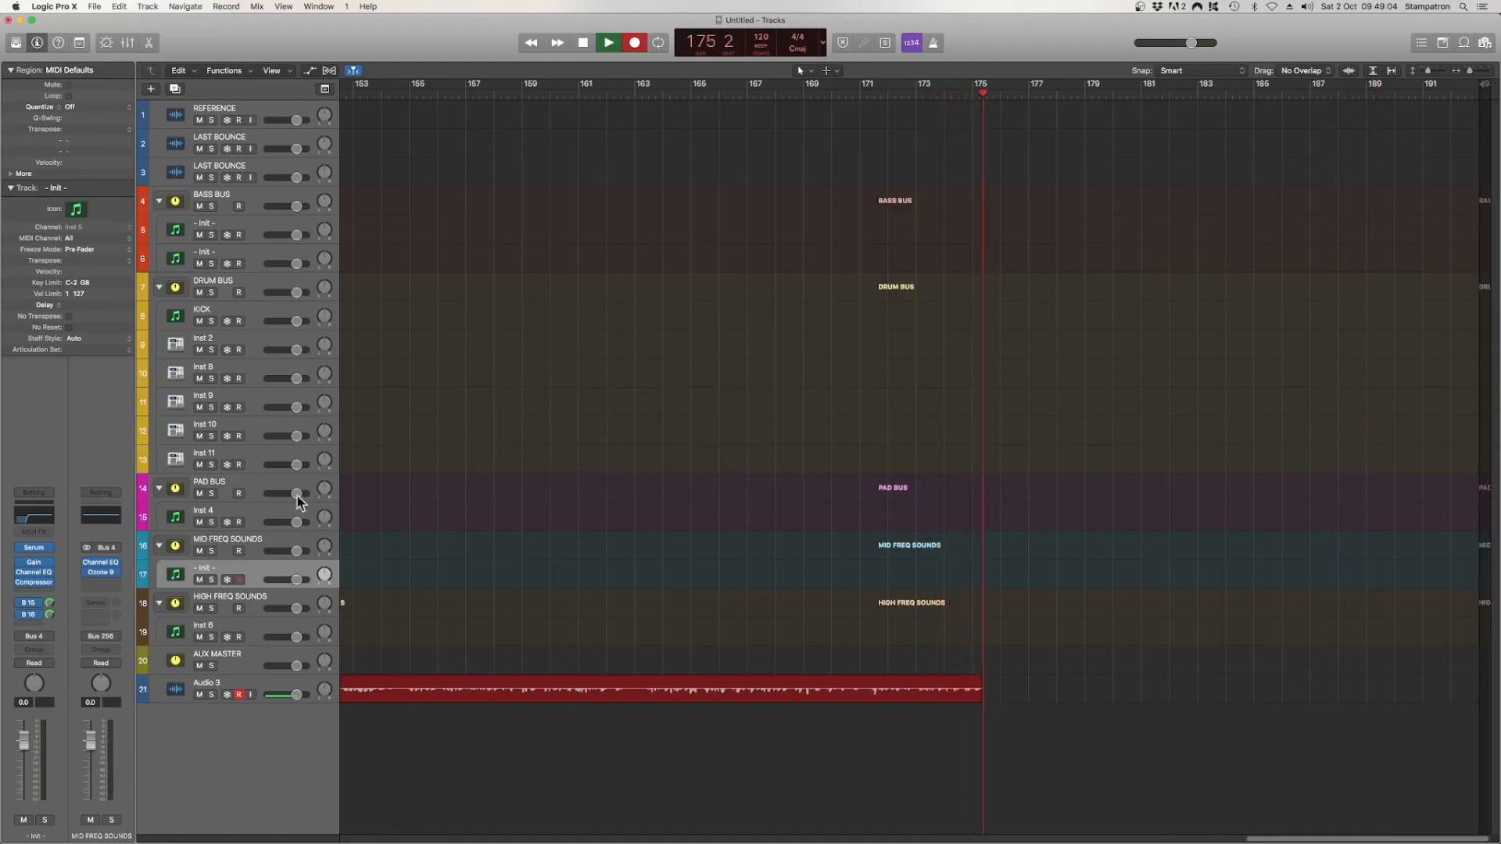
{"action": "left_click", "coordinate": [258, 608]}
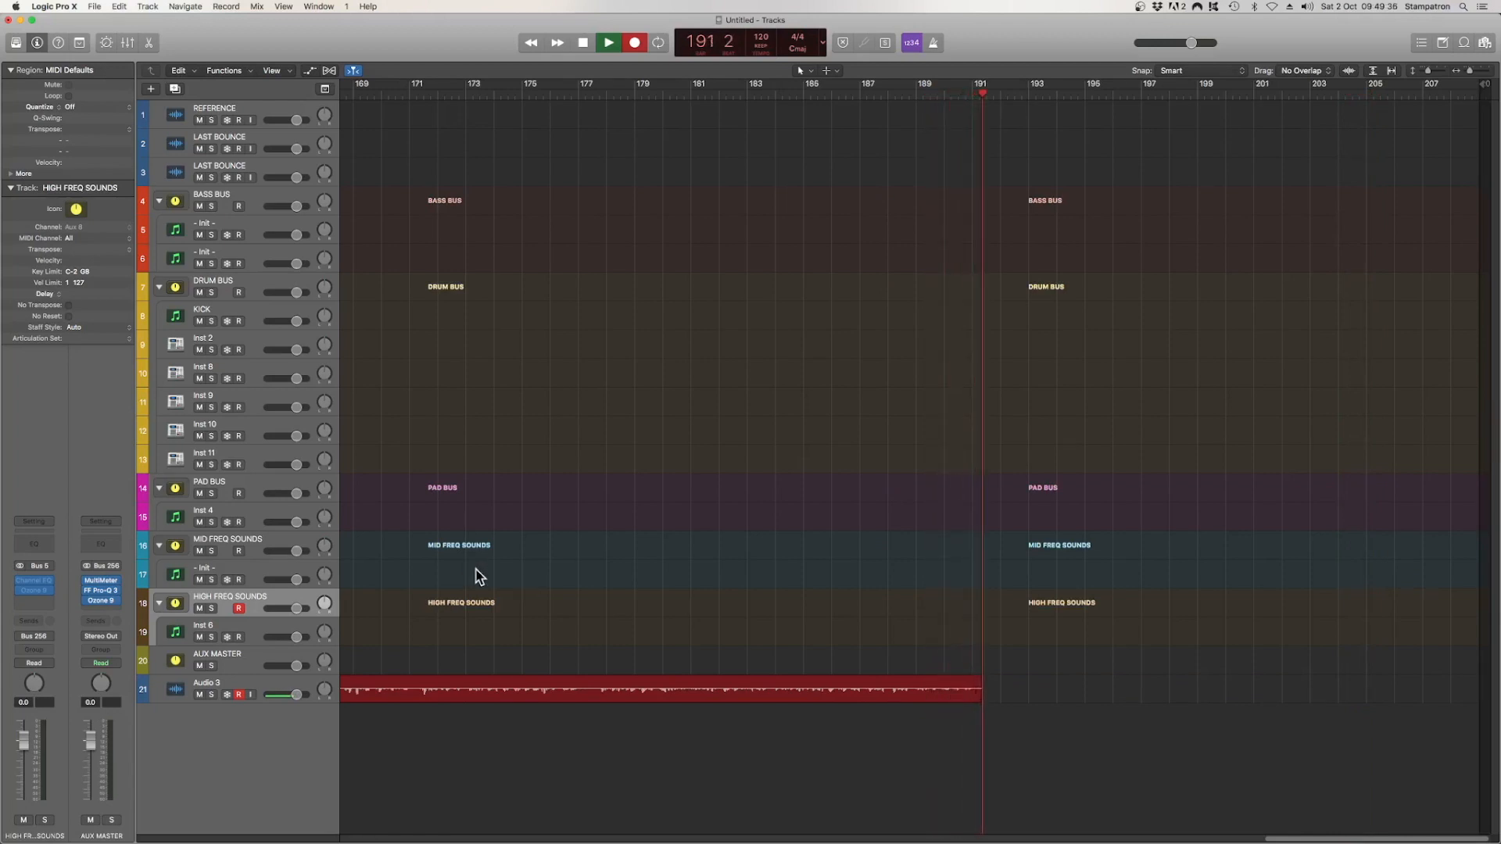
{"action": "left_click", "coordinate": [260, 661]}
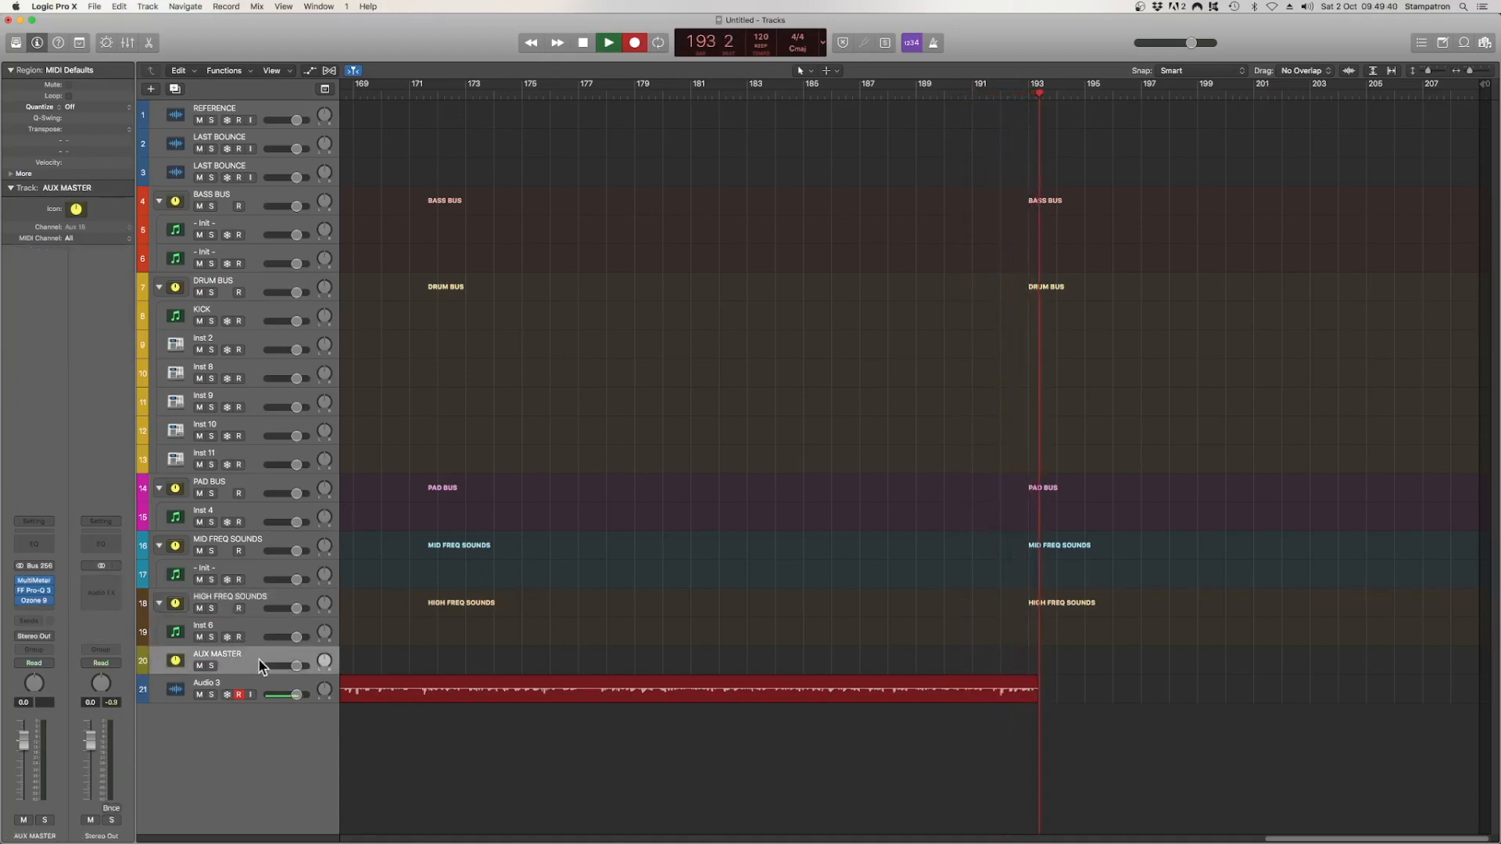
Step: Open the MultiMeter, FF Pro-Q 3 and Ozone 9 plug-ins on the AUX MASTER and arrange their windows for viewing
{"action": "left_click", "coordinate": [33, 582]}
{"action": "left_click_drag", "start_coordinate": [1196, 235], "coordinate": [961, 145]}
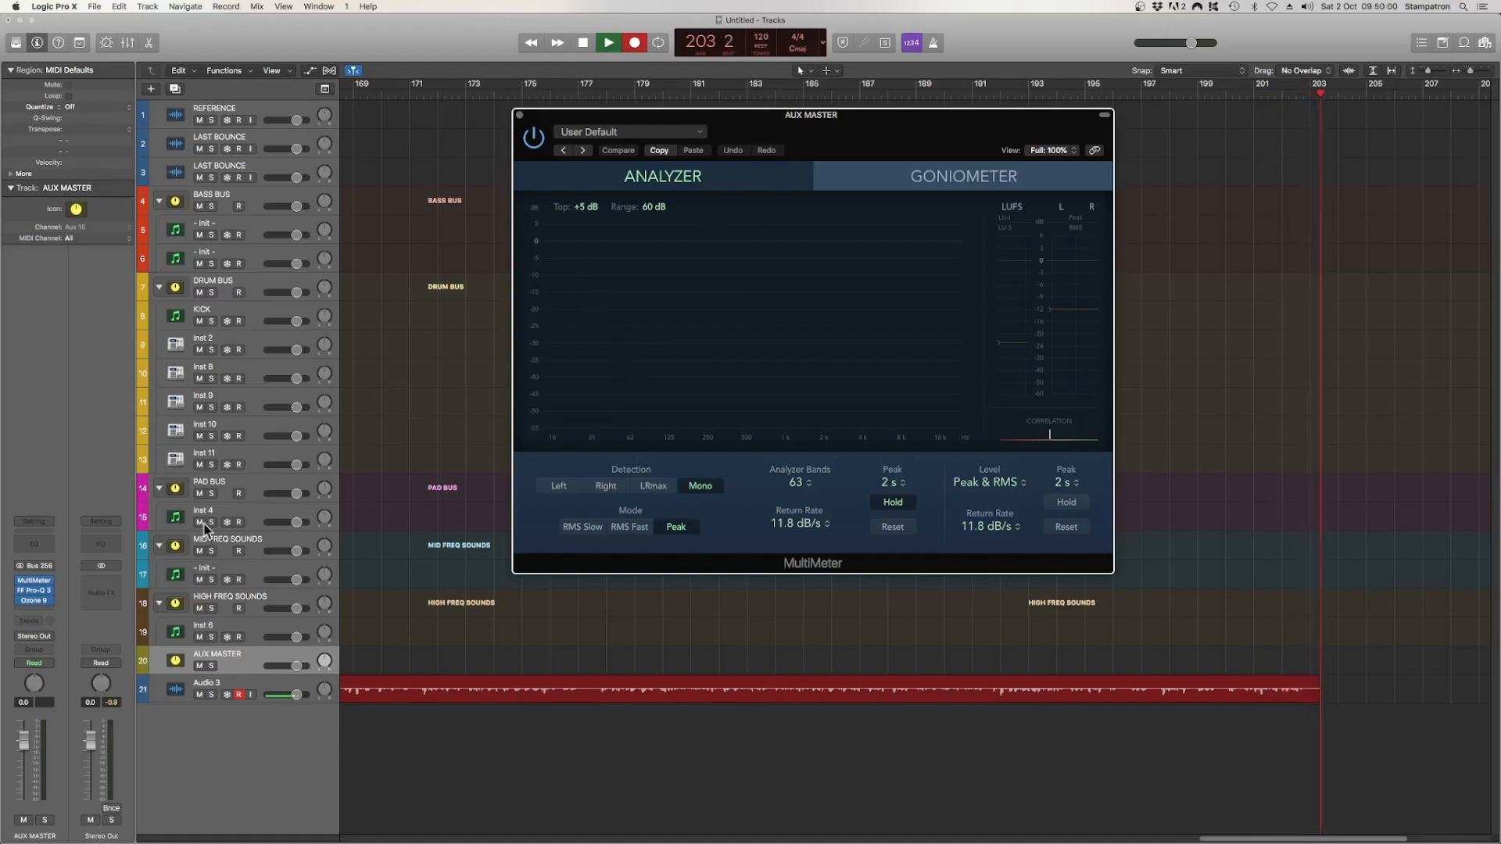
{"action": "left_click", "coordinate": [37, 591]}
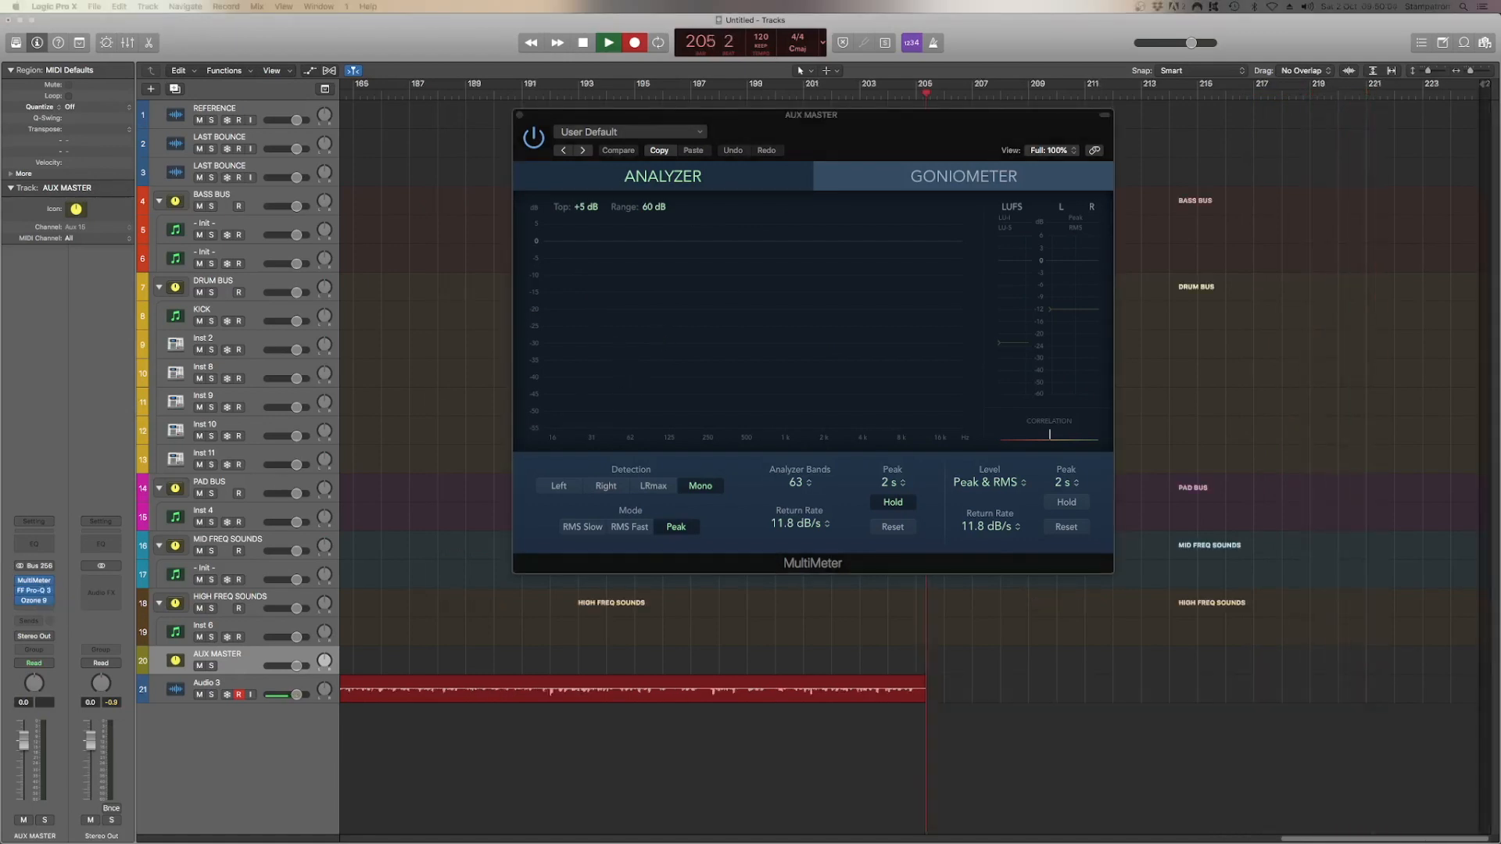
{"action": "left_click_drag", "start_coordinate": [0, 205], "coordinate": [840, 205]}
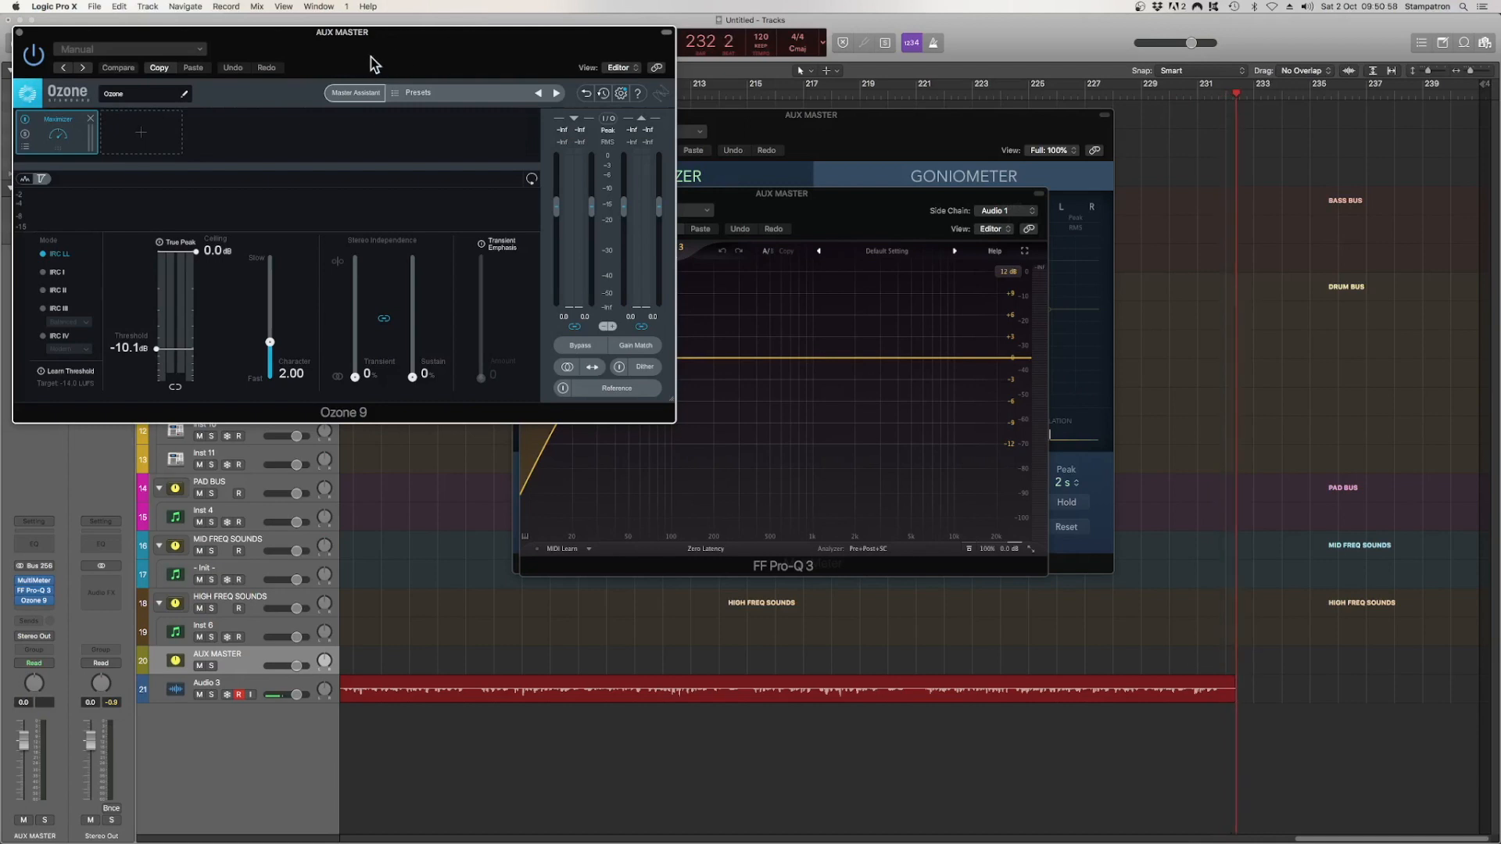
{"action": "left_click_drag", "start_coordinate": [372, 64], "coordinate": [815, 250]}
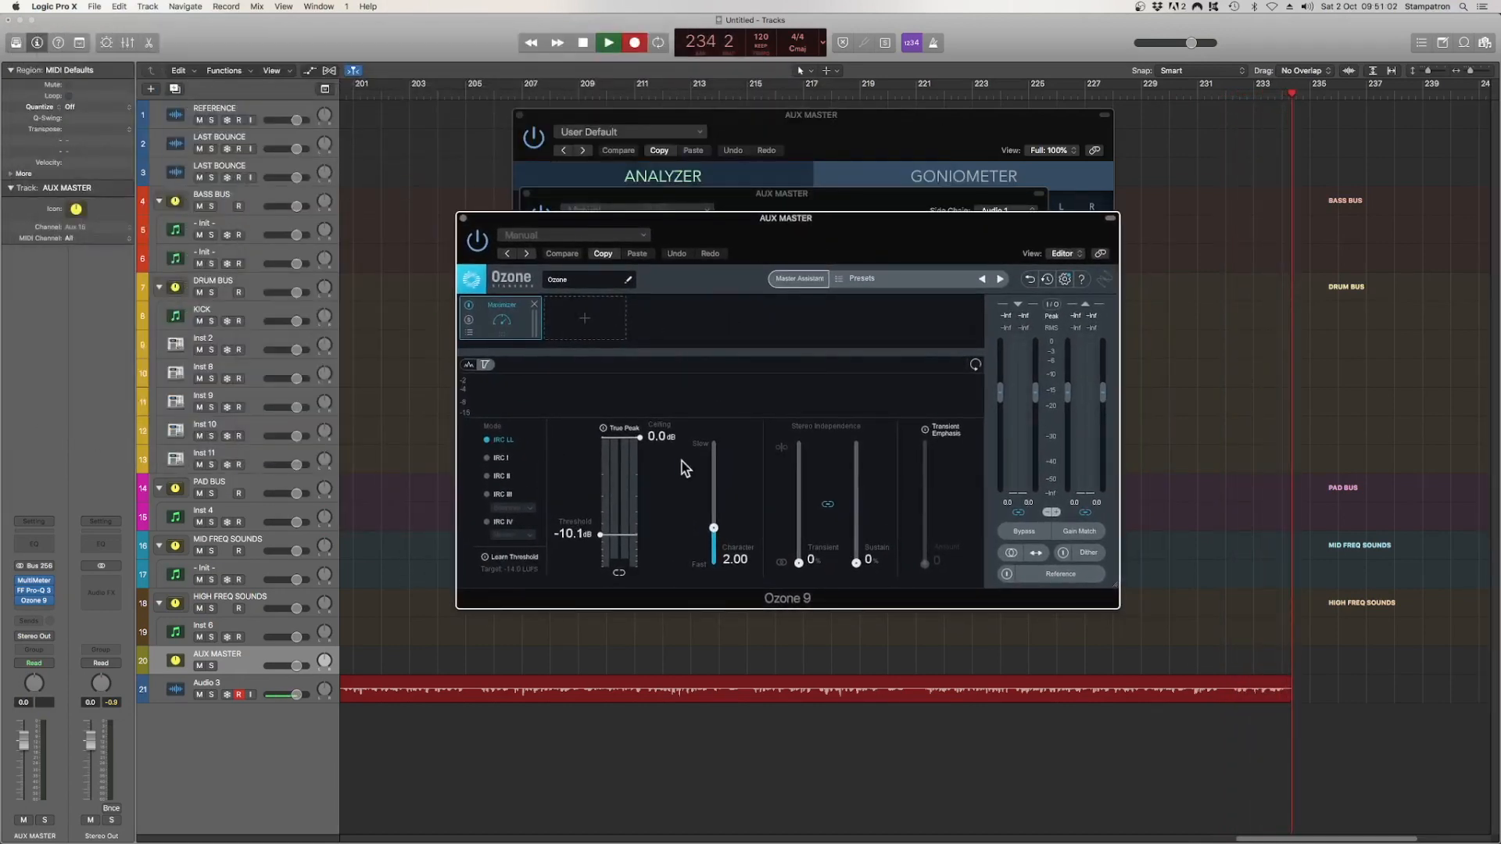
Step: Set the AUX MASTER's Ozone 9 Maximizer ceiling to -0.1 dB and close the three plug-in windows
{"action": "left_click_drag", "start_coordinate": [636, 438], "coordinate": [636, 440]}
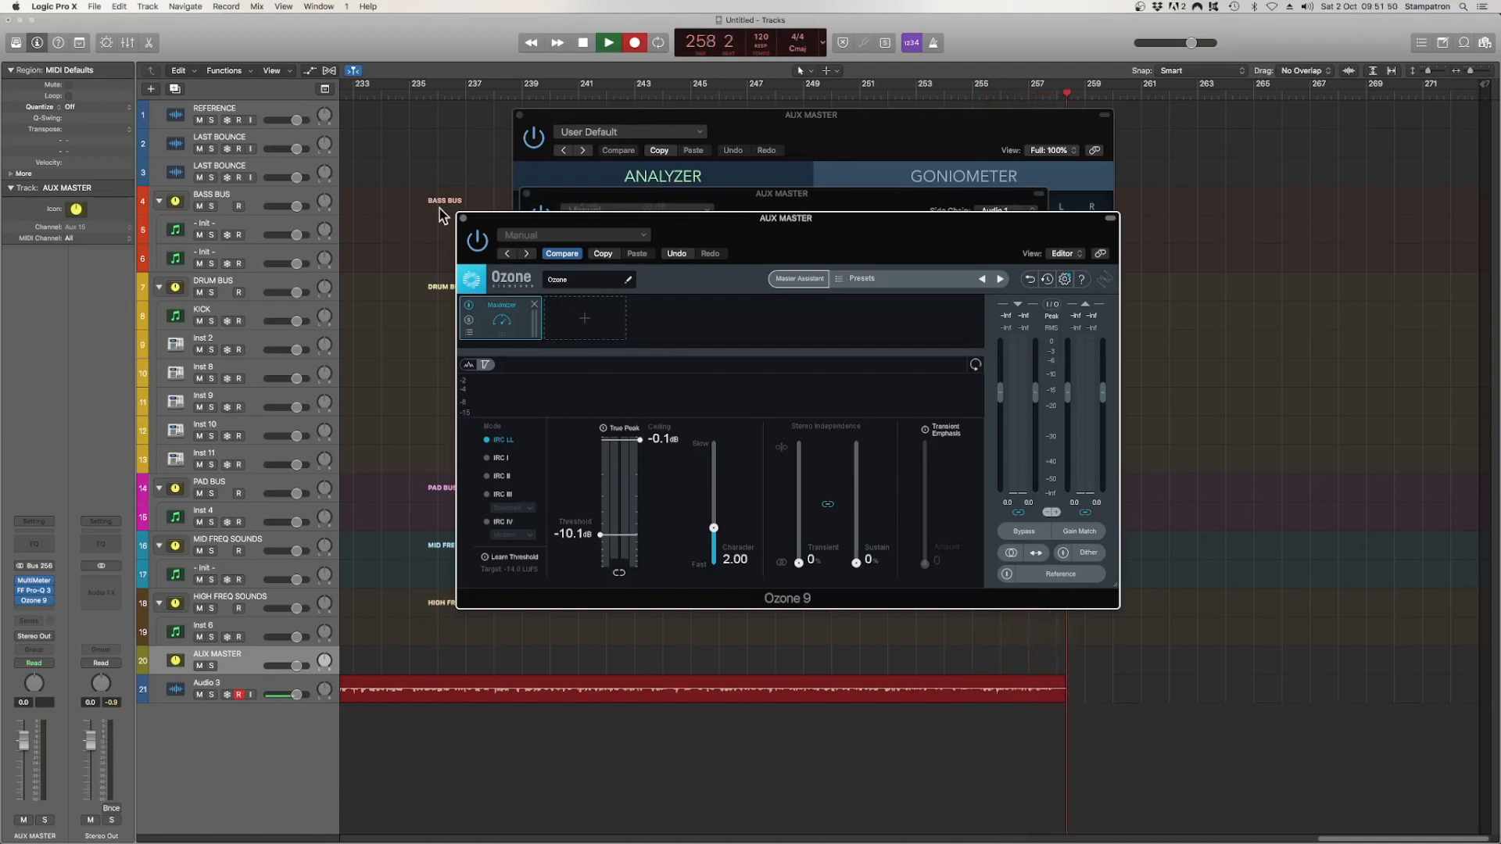
{"action": "left_click", "coordinate": [463, 218]}
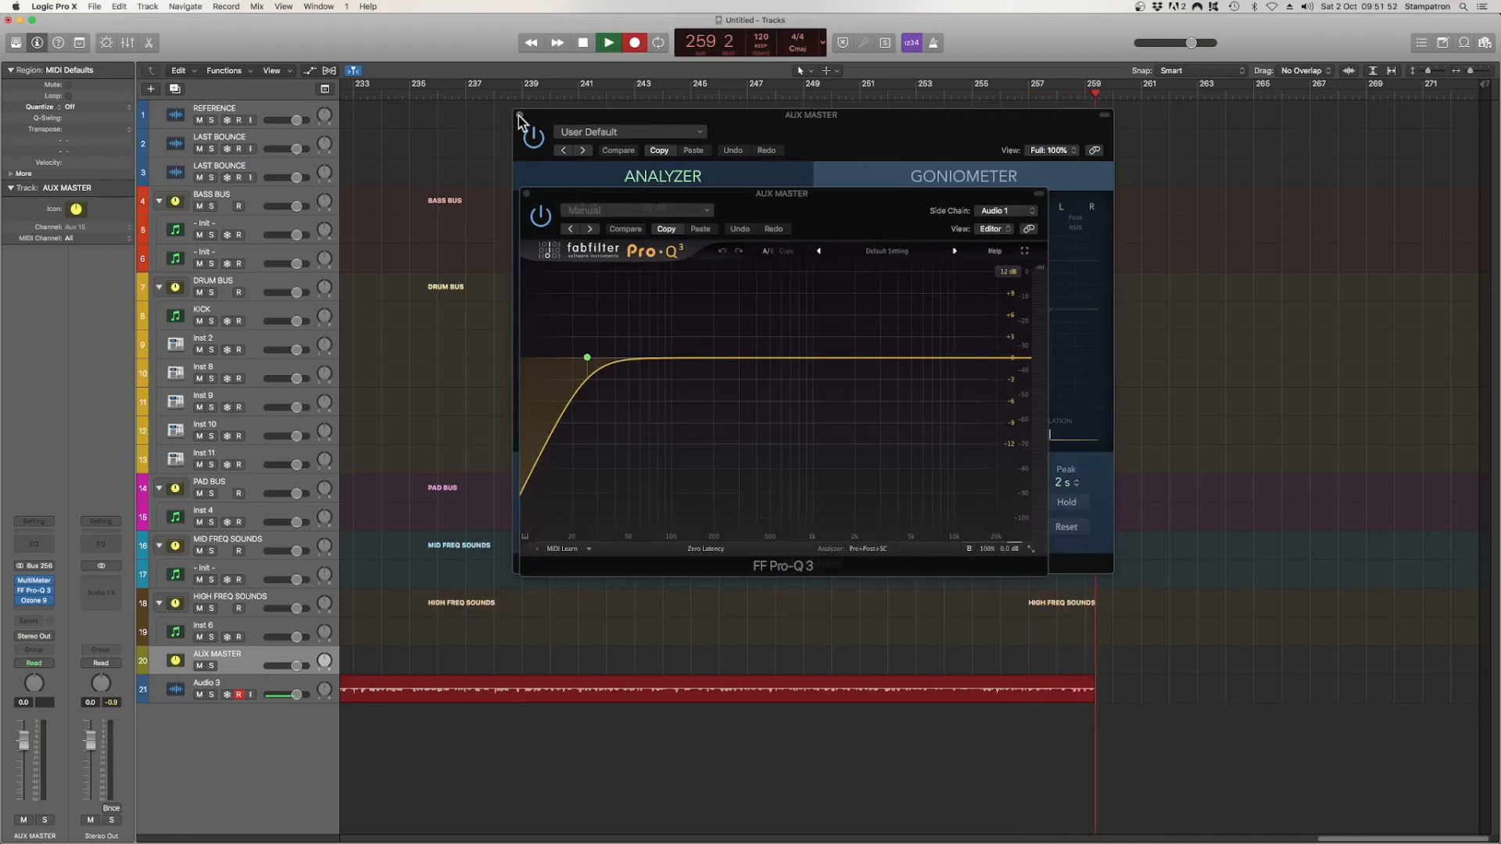
{"action": "left_click", "coordinate": [518, 116]}
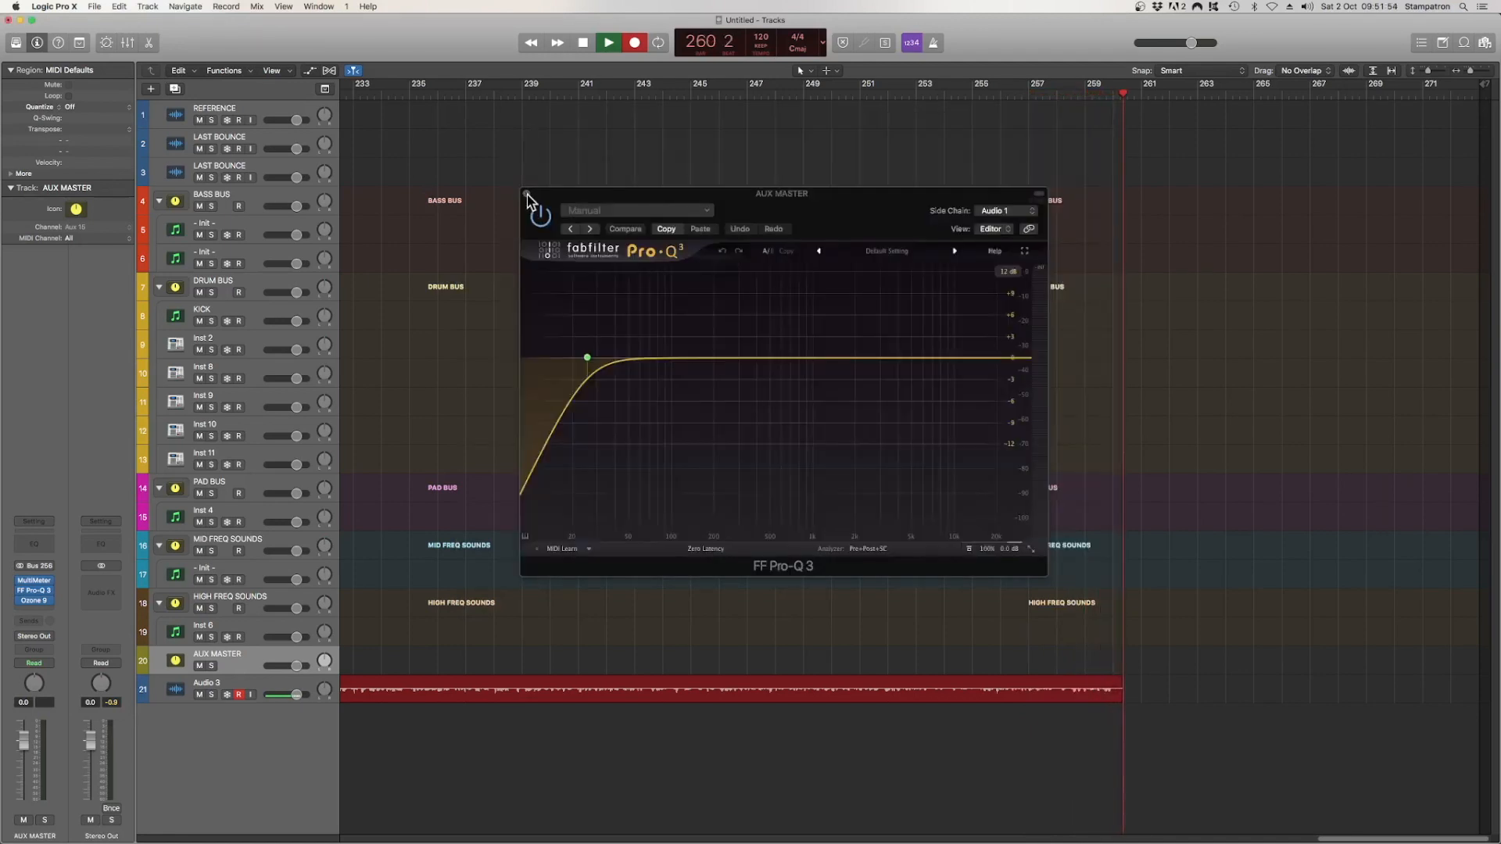
{"action": "left_click", "coordinate": [527, 194]}
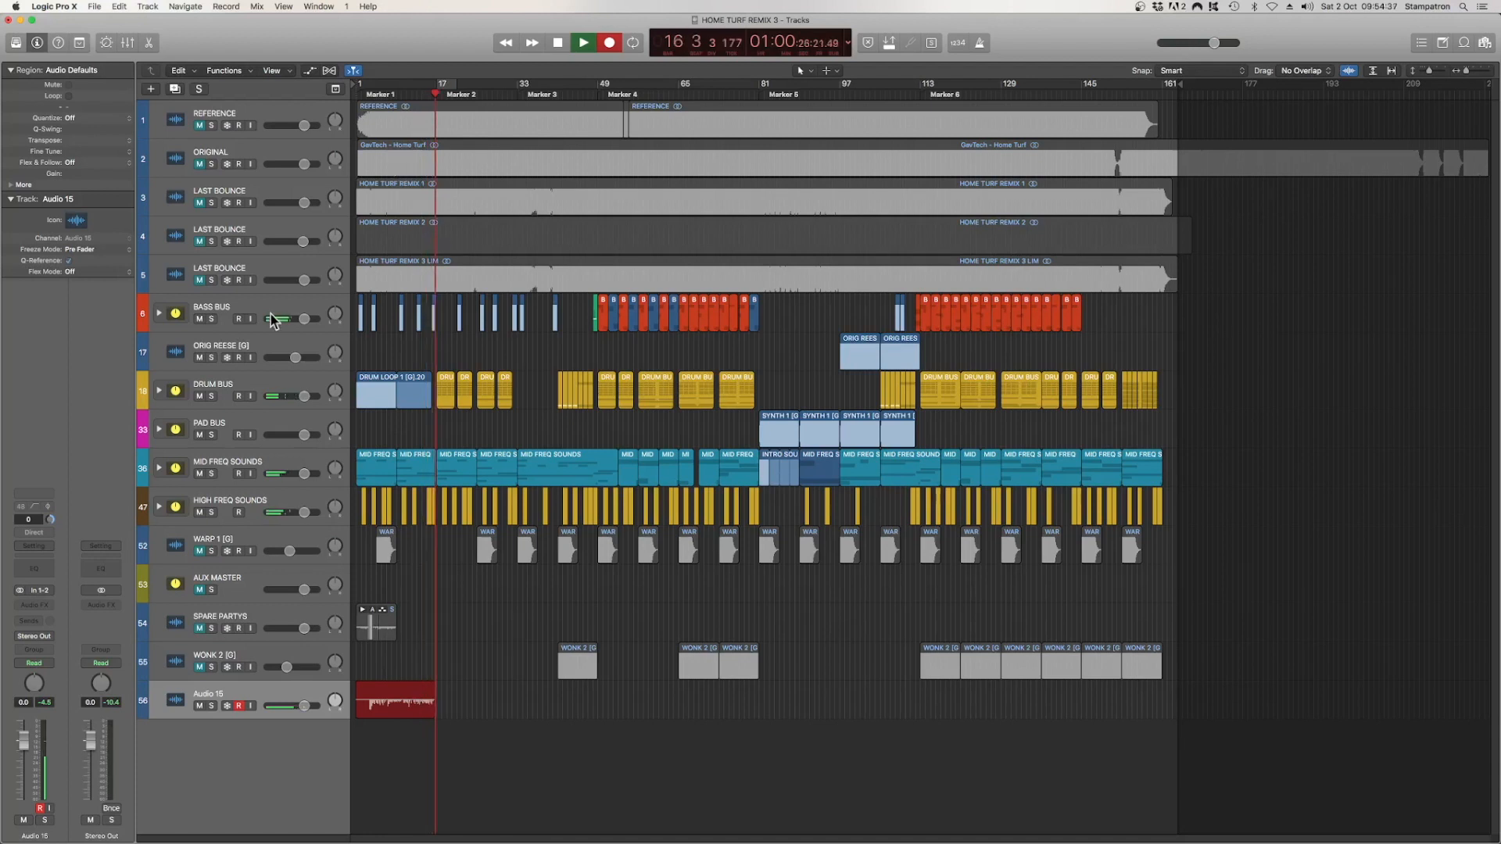
Step: In the HOME TURF REMIX 3 project, inspect the tracks inside the BASS BUS stack, briefly unmuting the AUX MASTER to listen, and collapse the stack
{"action": "left_click", "coordinate": [160, 319]}
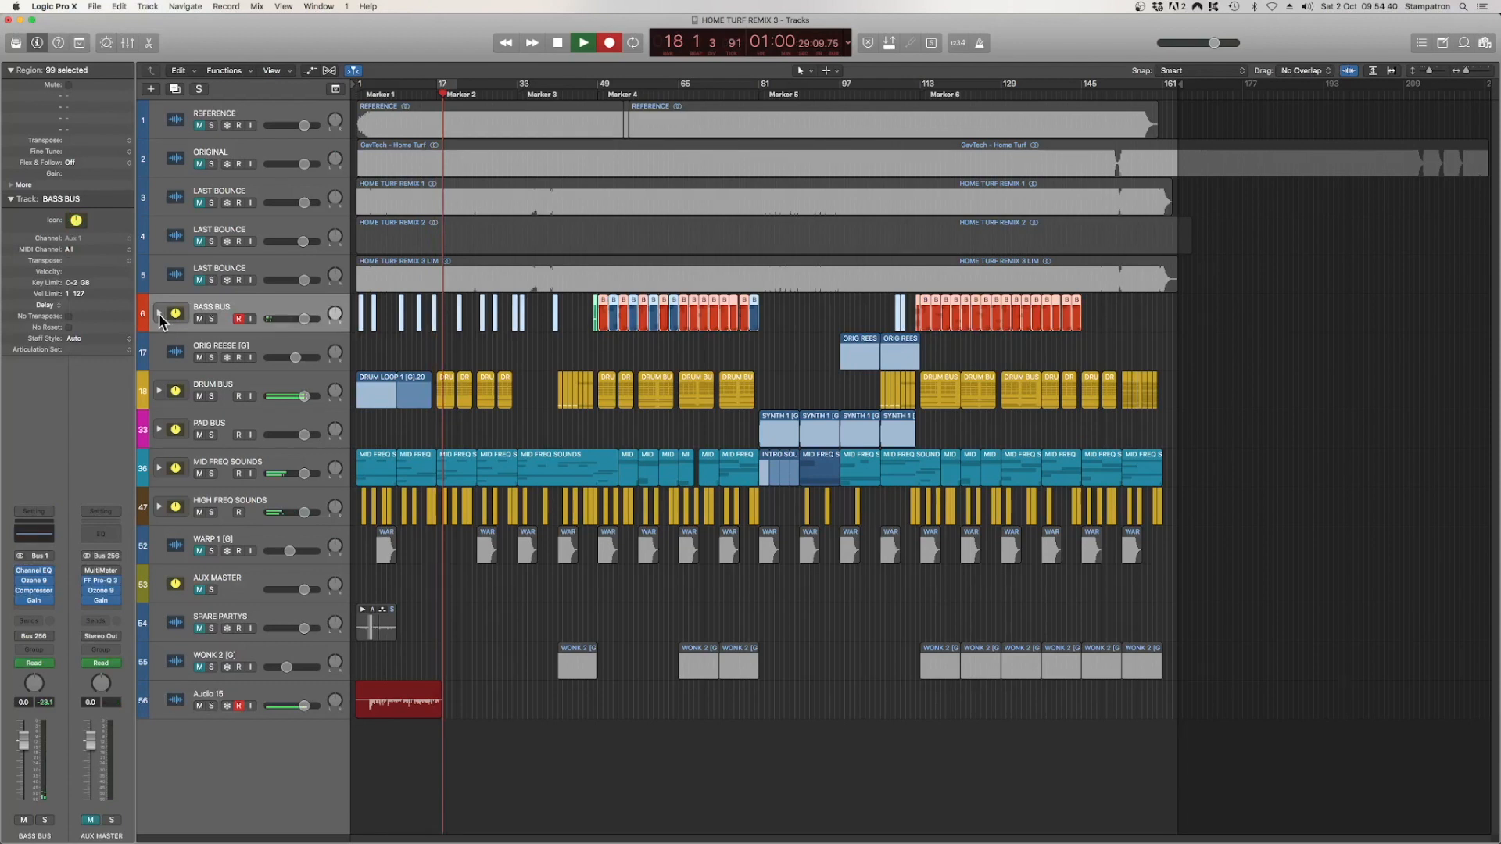
{"action": "left_click", "coordinate": [159, 314]}
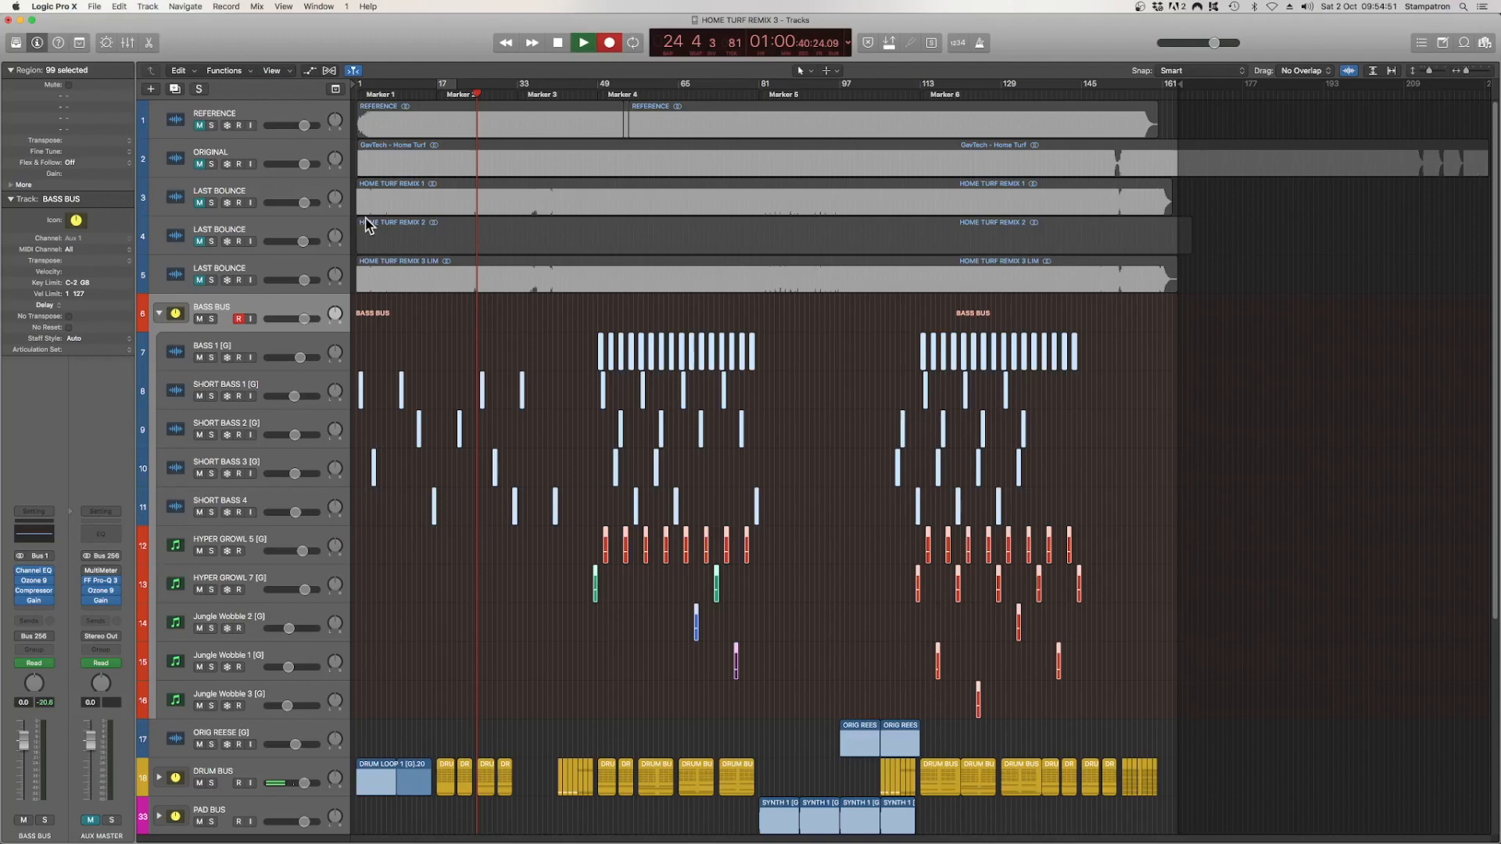
{"action": "left_click", "coordinate": [90, 820]}
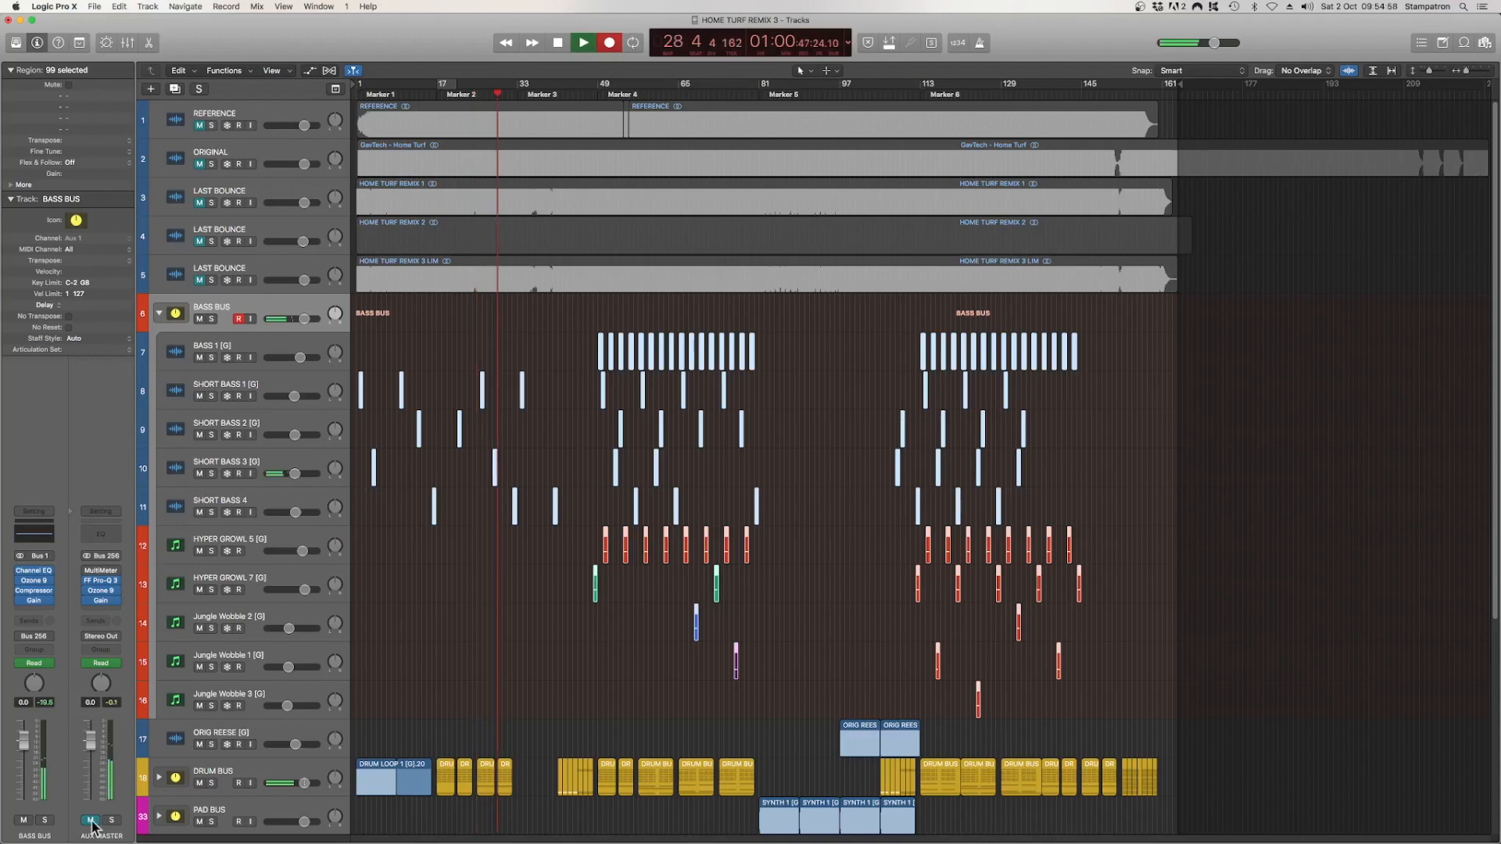
{"action": "left_click", "coordinate": [158, 313]}
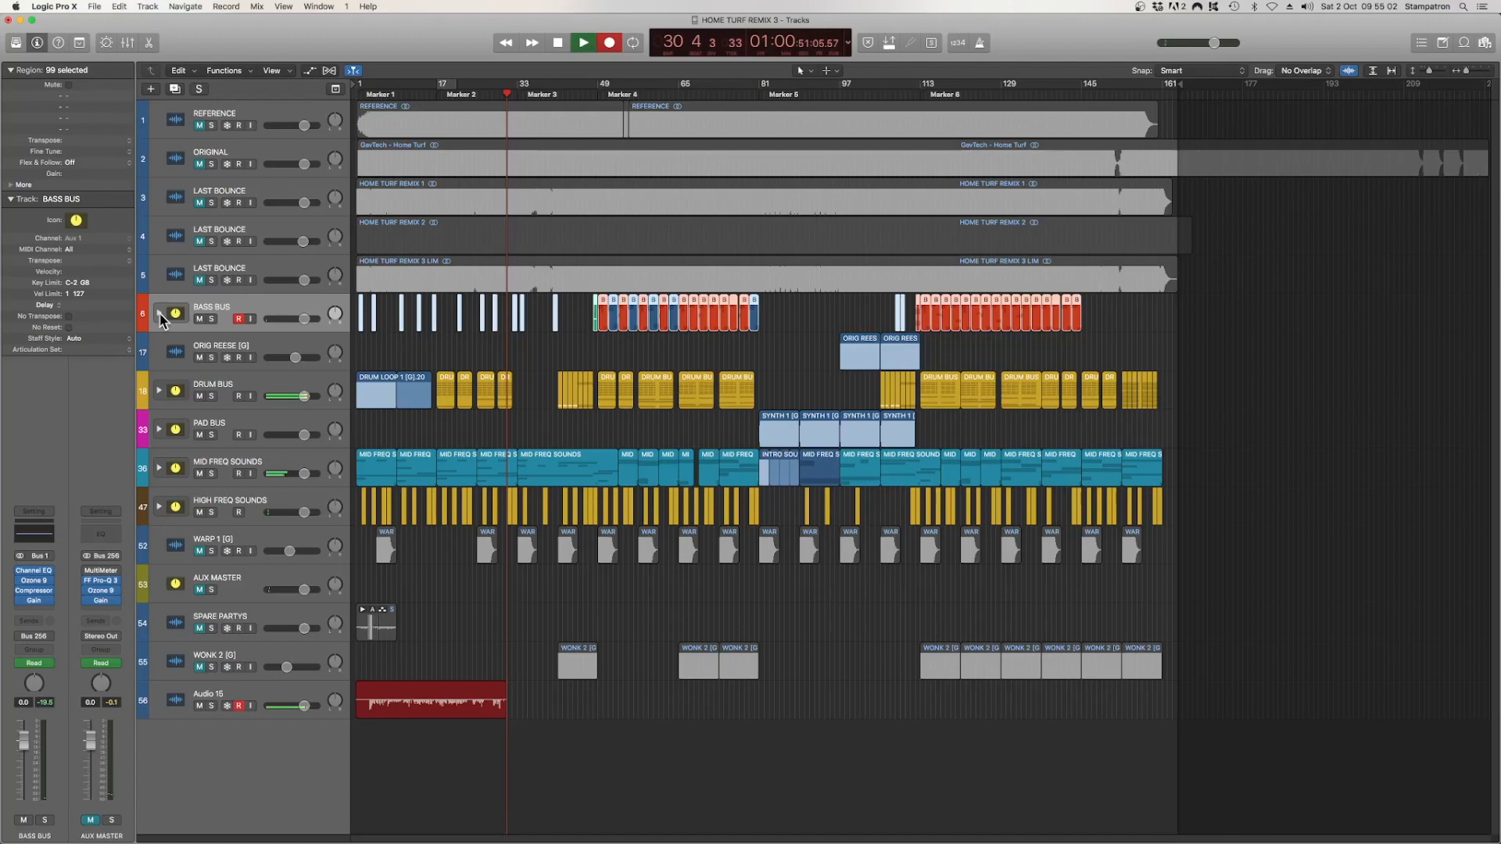
Step: Review the tracks inside the DRUM BUS, PAD BUS and HIGH FREQ SOUNDS stacks, collapsing DRUM BUS and PAD BUS after viewing
{"action": "left_click", "coordinate": [158, 390]}
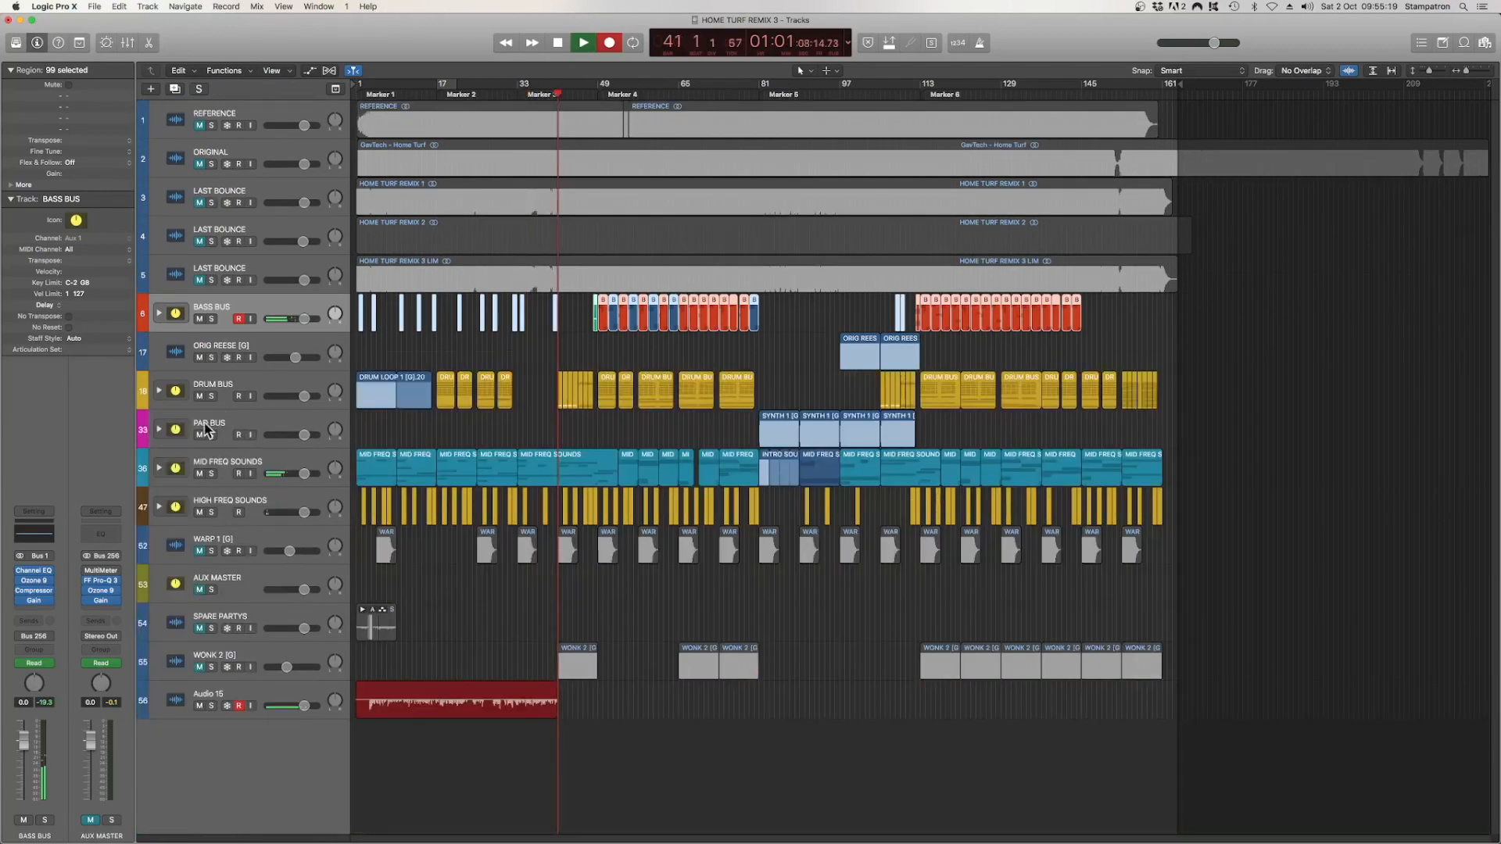
{"action": "left_click", "coordinate": [206, 429]}
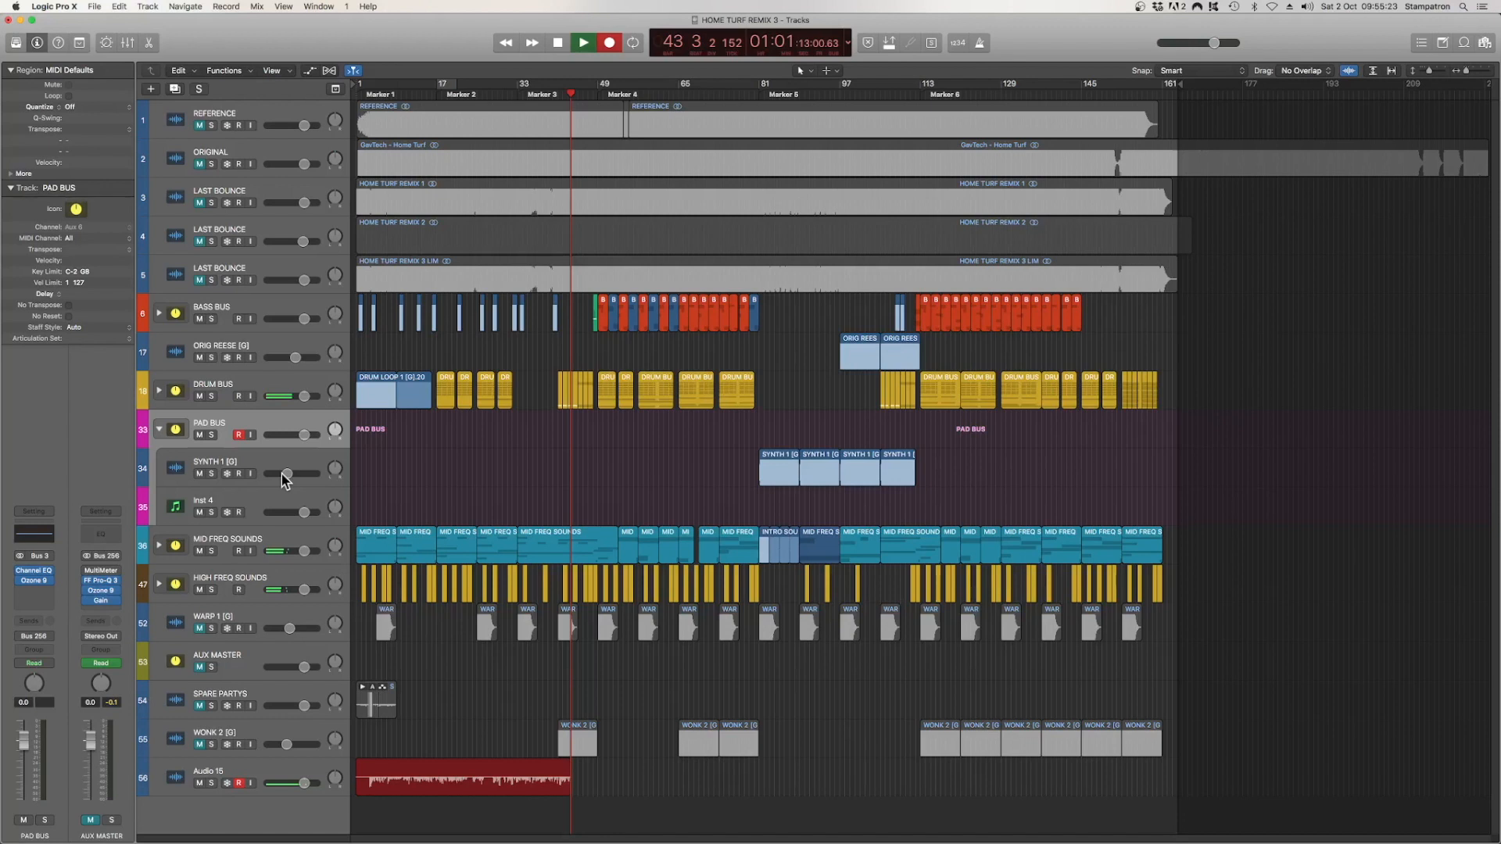
{"action": "left_click", "coordinate": [158, 430]}
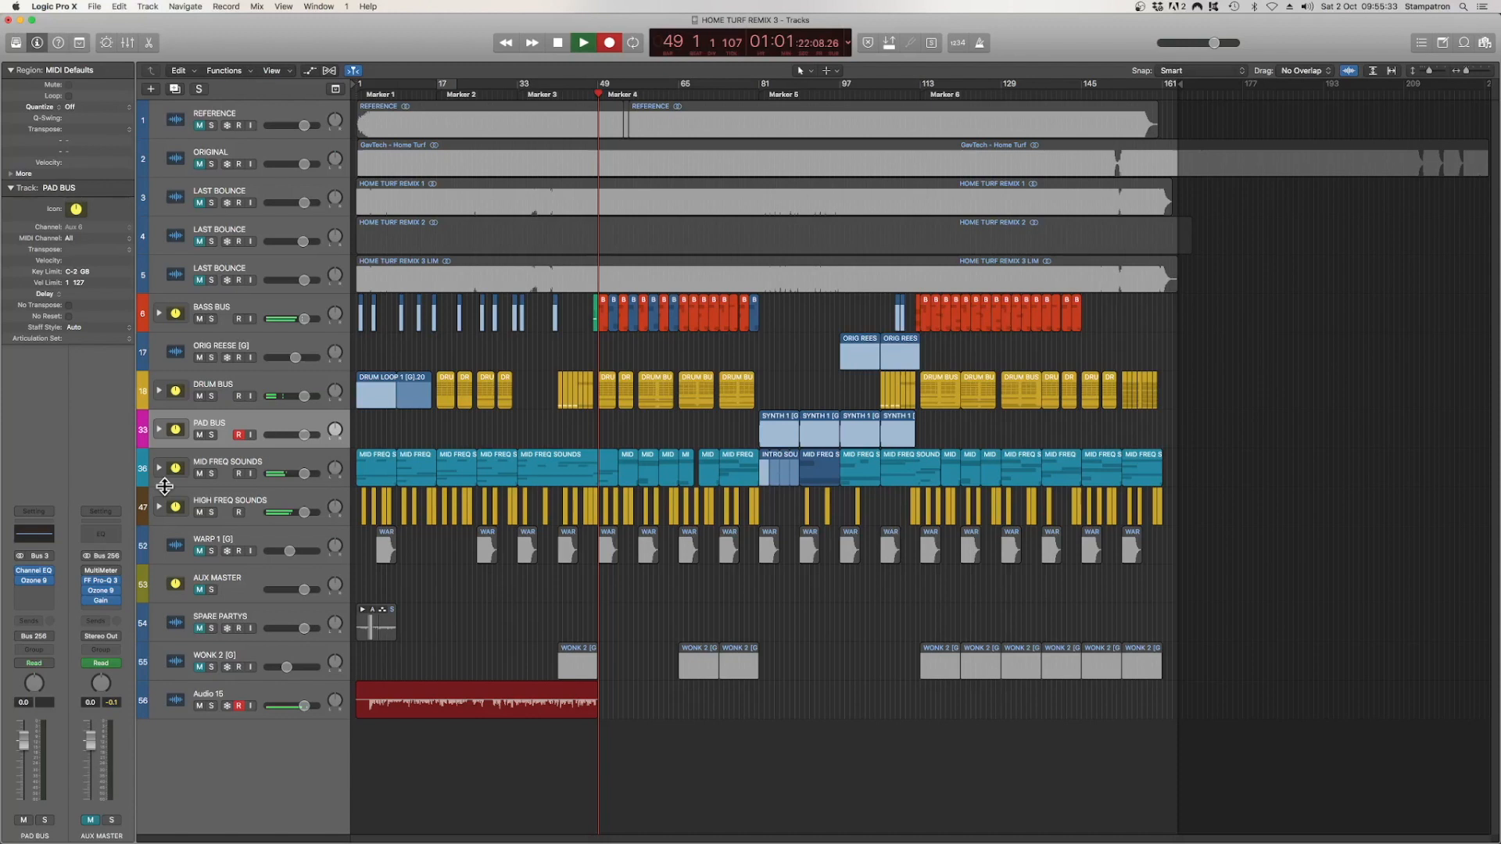
{"action": "left_click", "coordinate": [159, 507]}
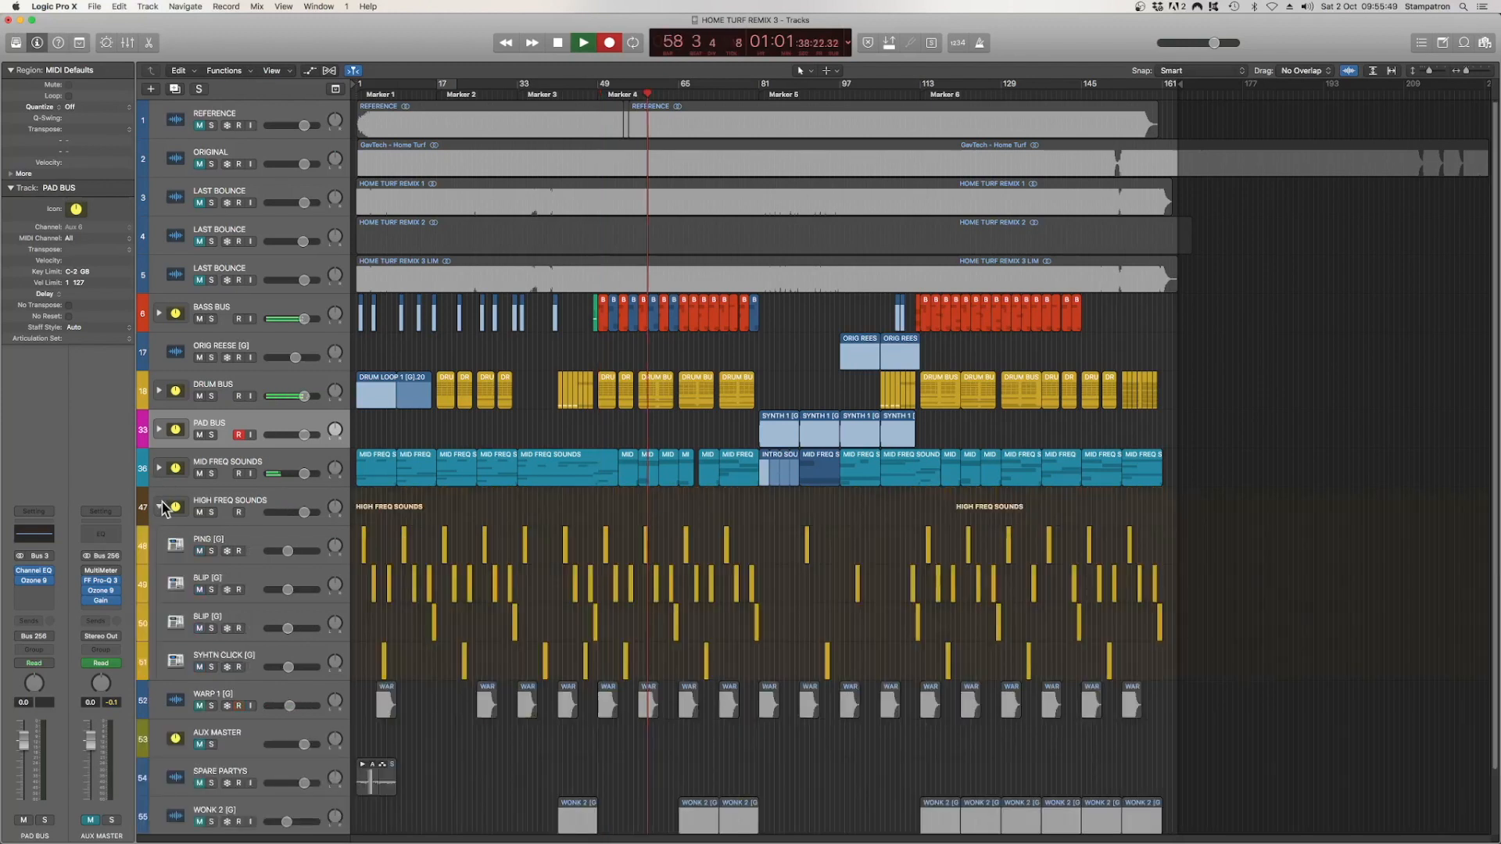